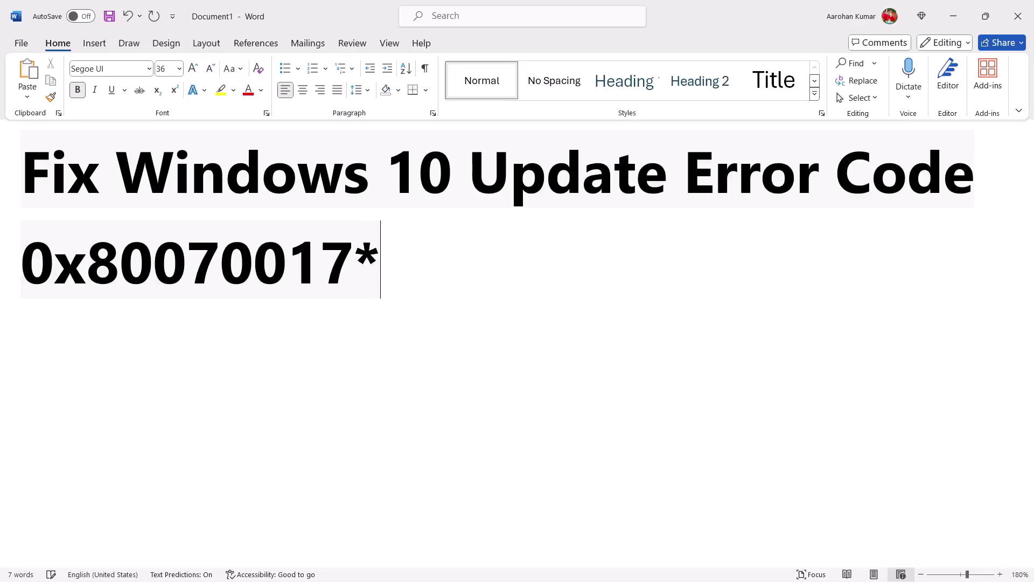
Step: Delete the asterisk after 0x80070017 in the Word title and check the error code text
key(BackSpace)
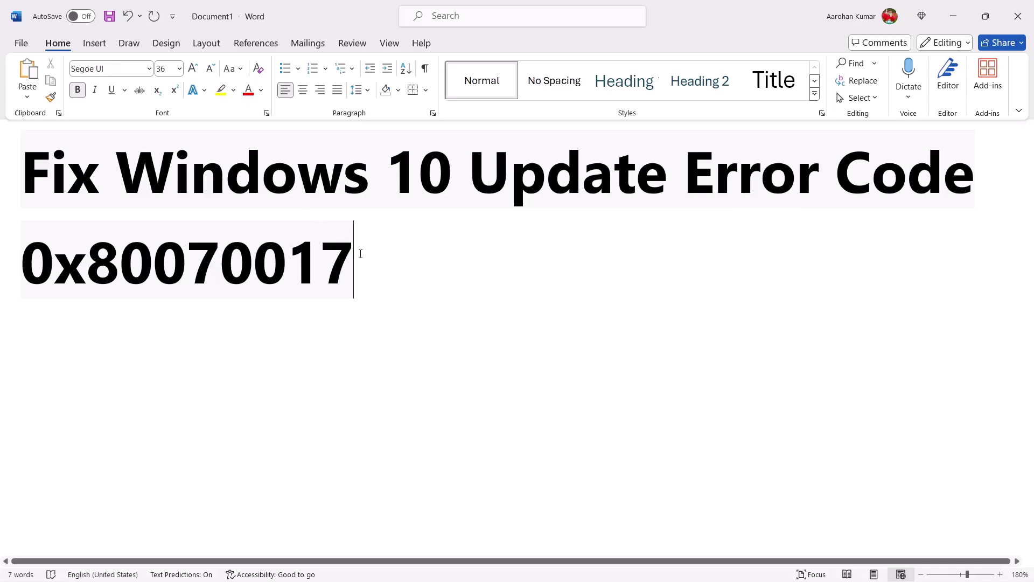
drag(360, 254, 35, 265)
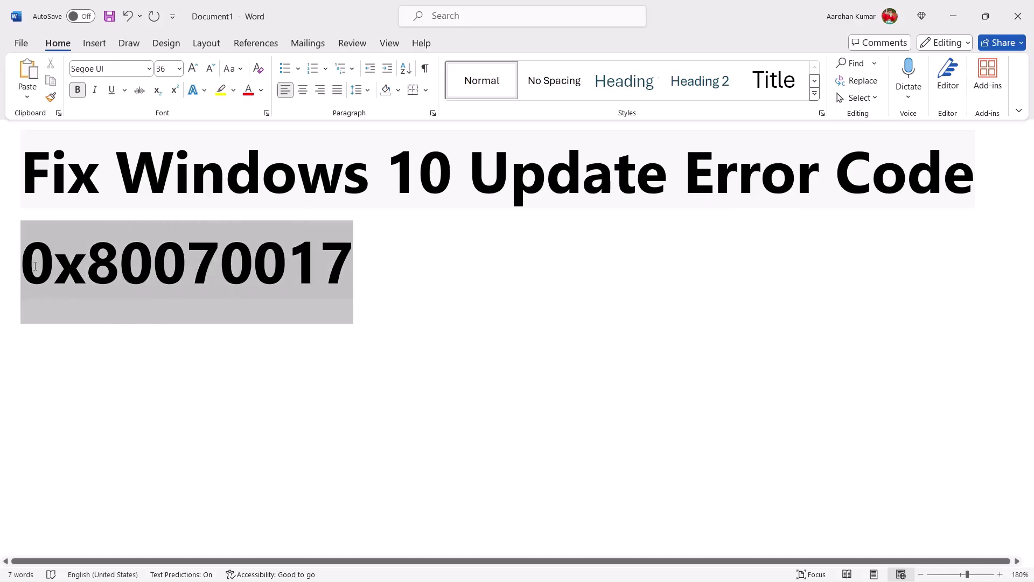
click(383, 254)
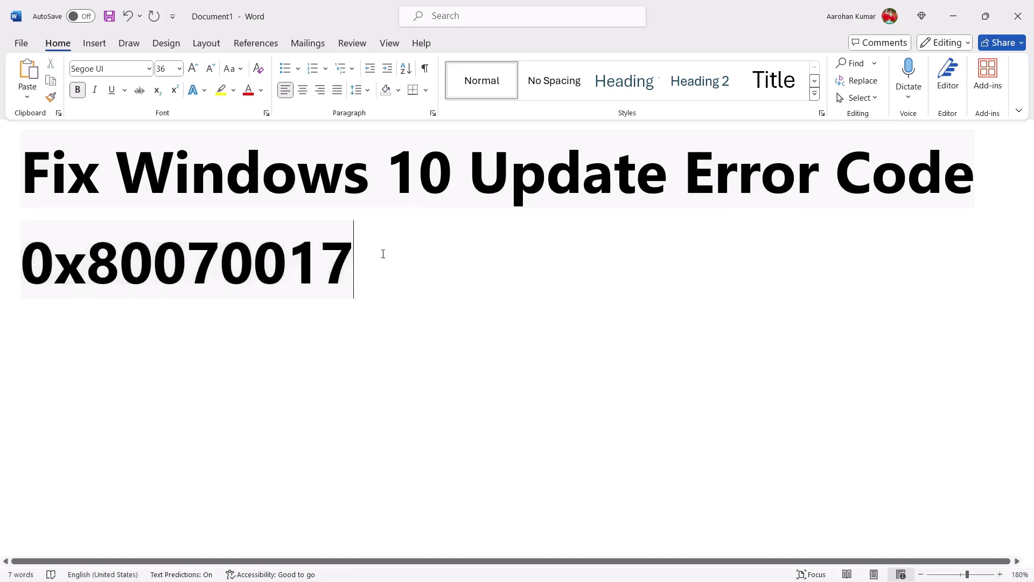
drag(369, 243, 32, 261)
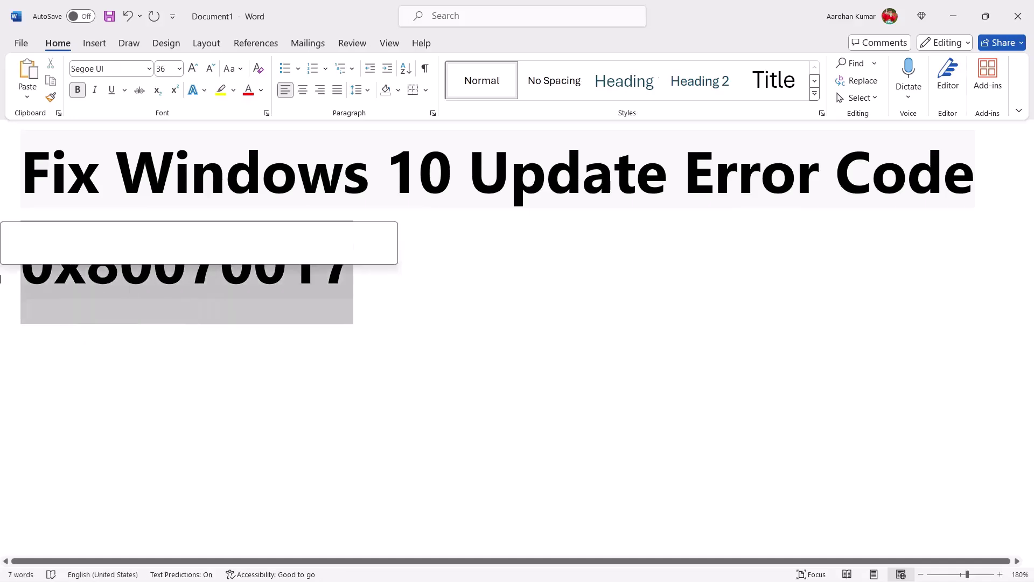
click(457, 287)
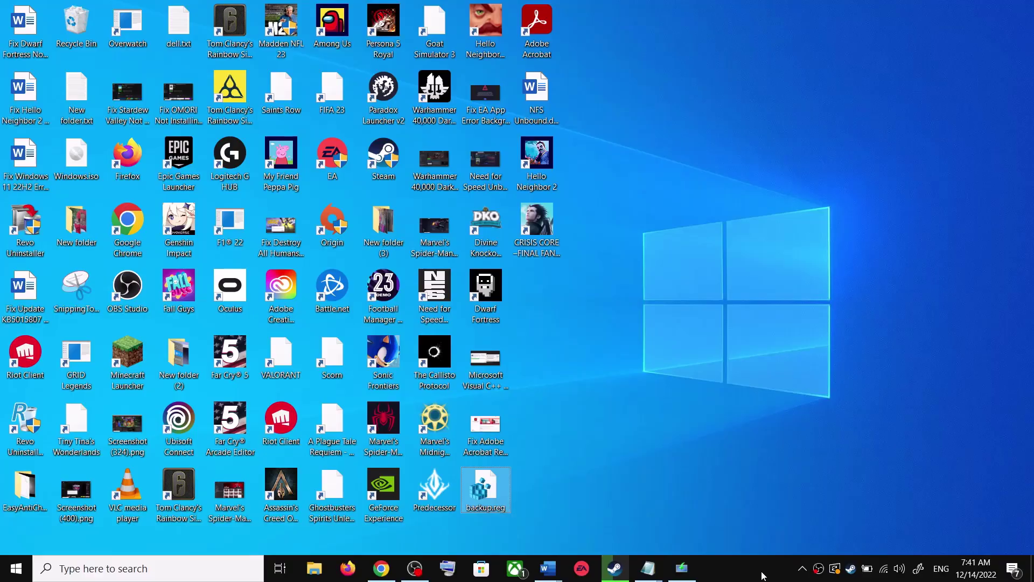
Step: Run the Windows Update troubleshooter from Update & Security > Troubleshoot > Additional troubleshooters
mouse_move(547, 568)
click(619, 503)
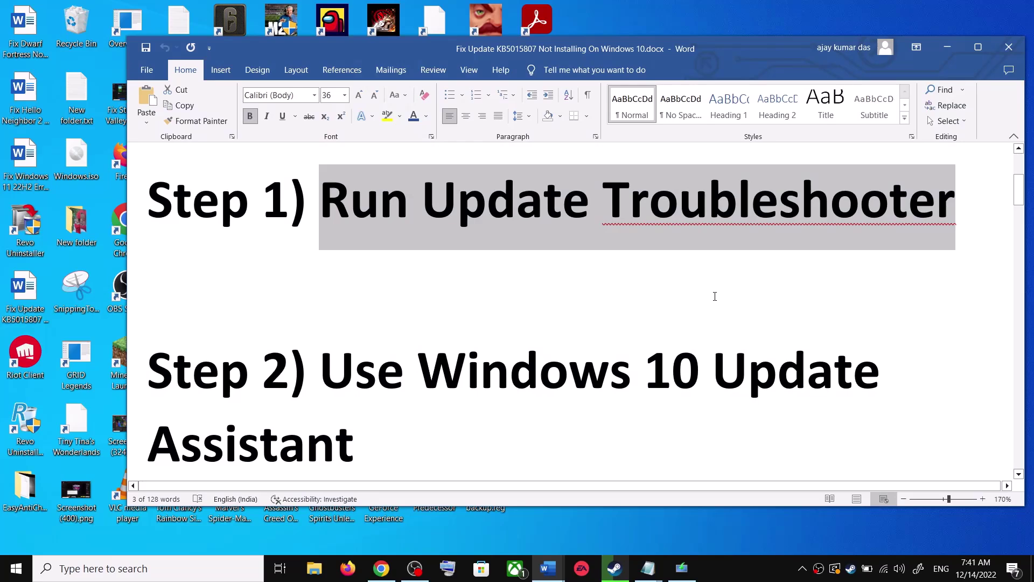
key(super+i)
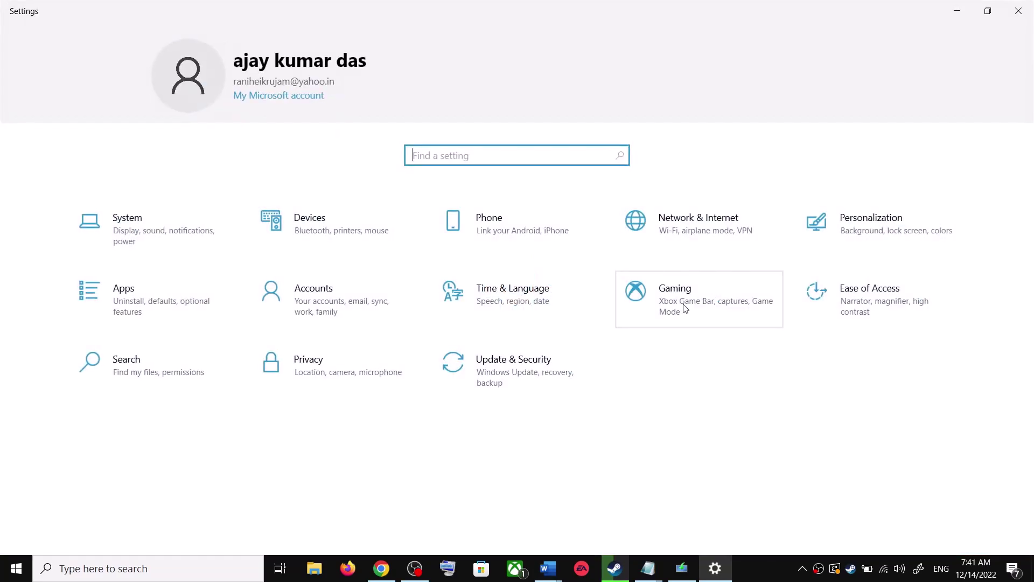
click(525, 374)
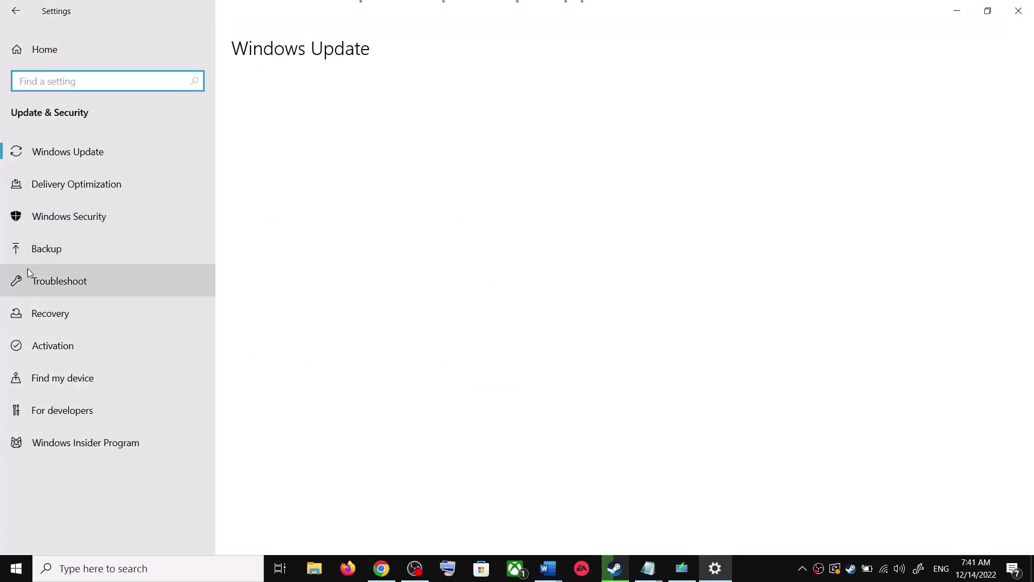
click(82, 281)
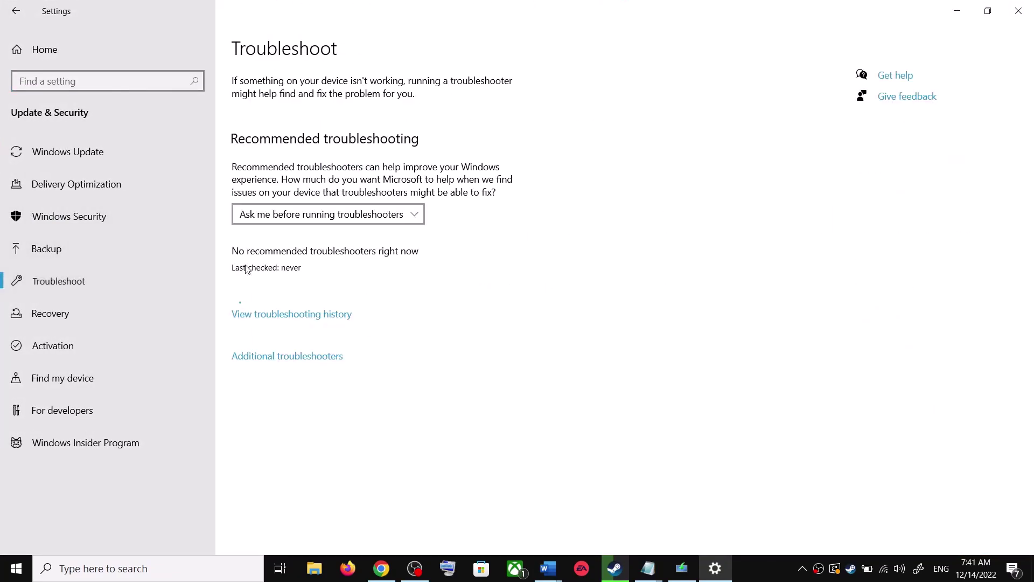
click(302, 357)
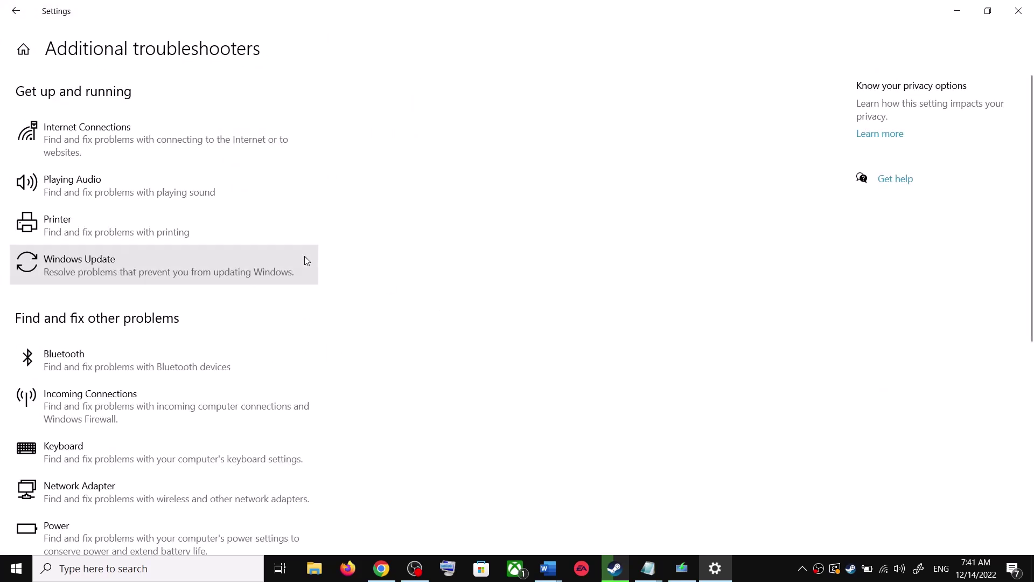
click(125, 270)
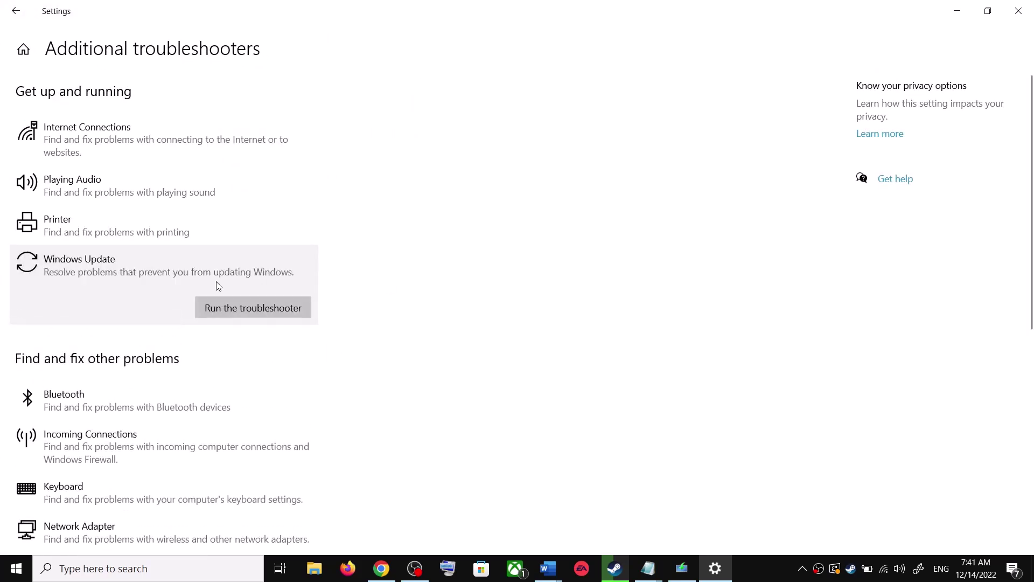
click(237, 307)
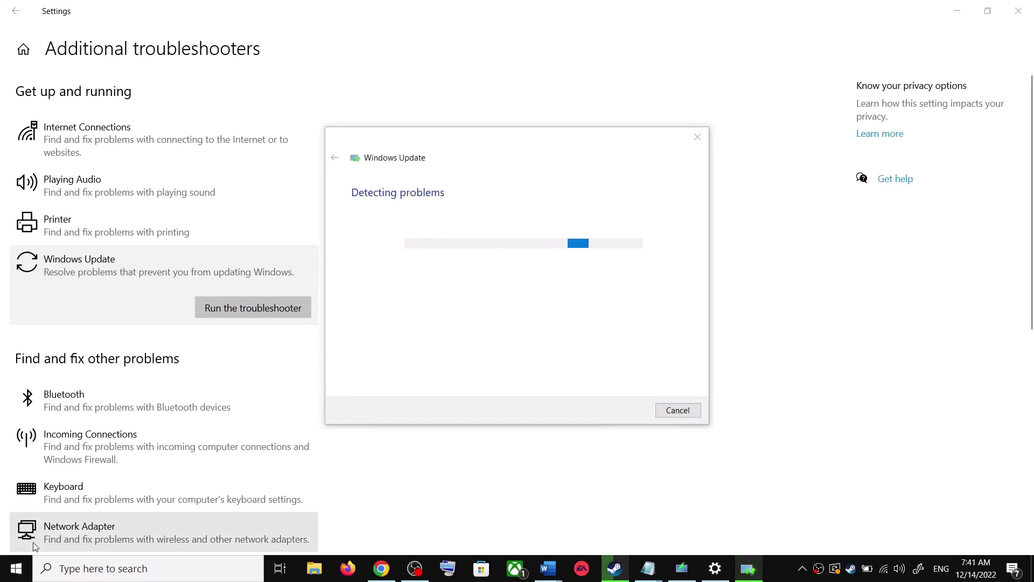
Step: Check the Start menu power options, then dismiss them and return to Settings
key(super)
click(17, 539)
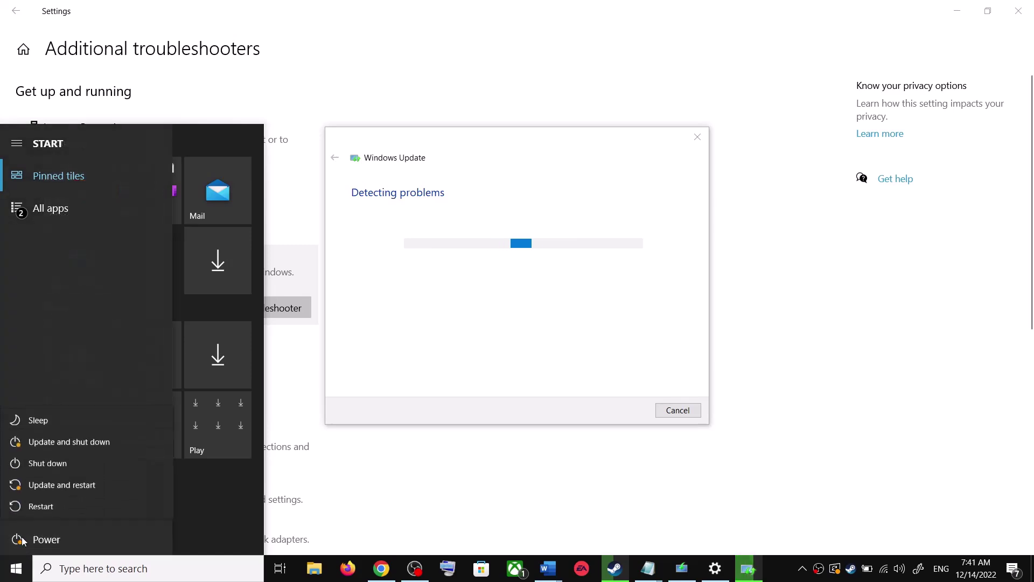
key(Escape)
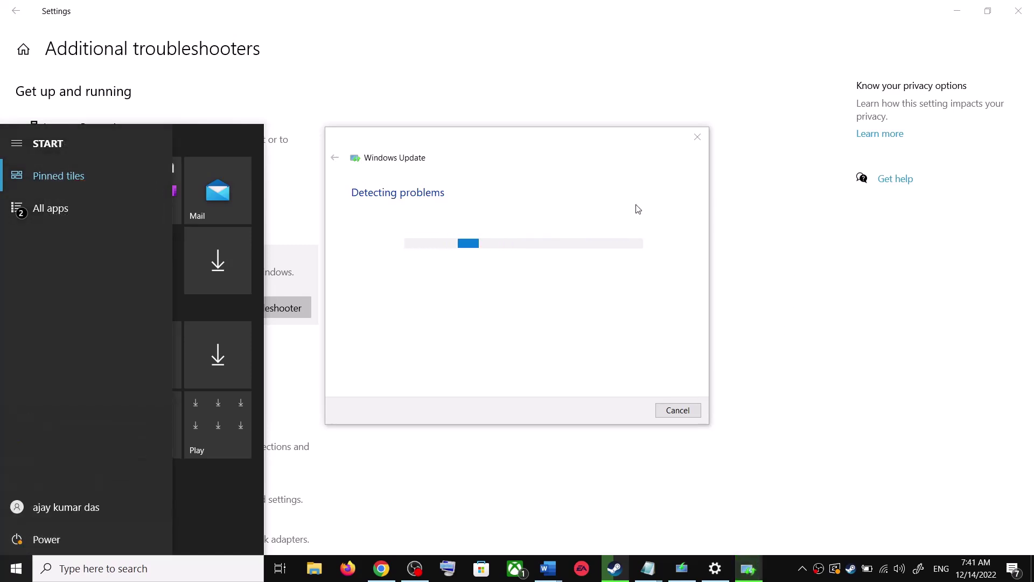
click(794, 230)
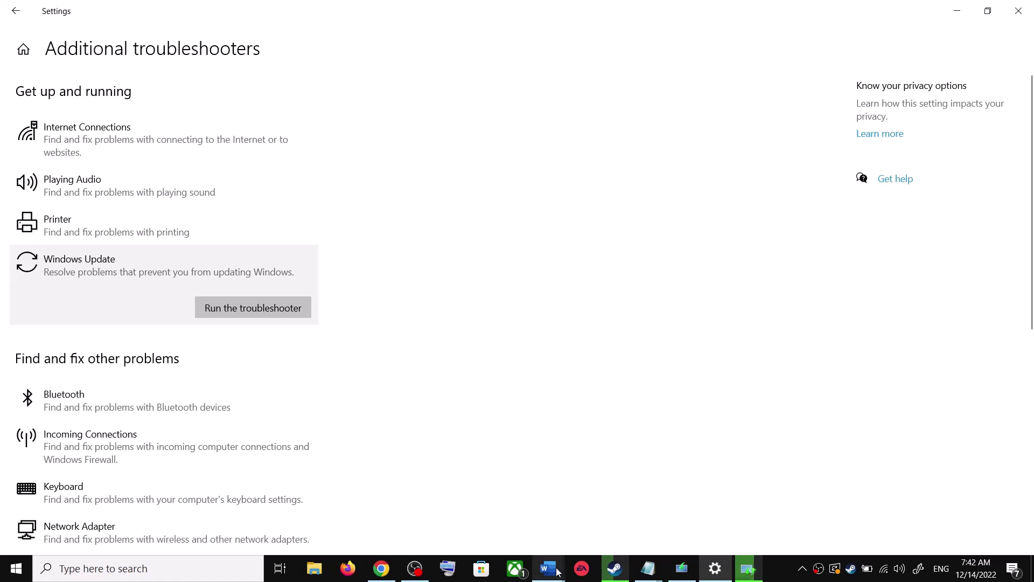
Step: Find the Microsoft download link in the steps document and switch to the Download Windows 10 page
mouse_move(555, 569)
click(619, 520)
scroll(349, 375, down, 1)
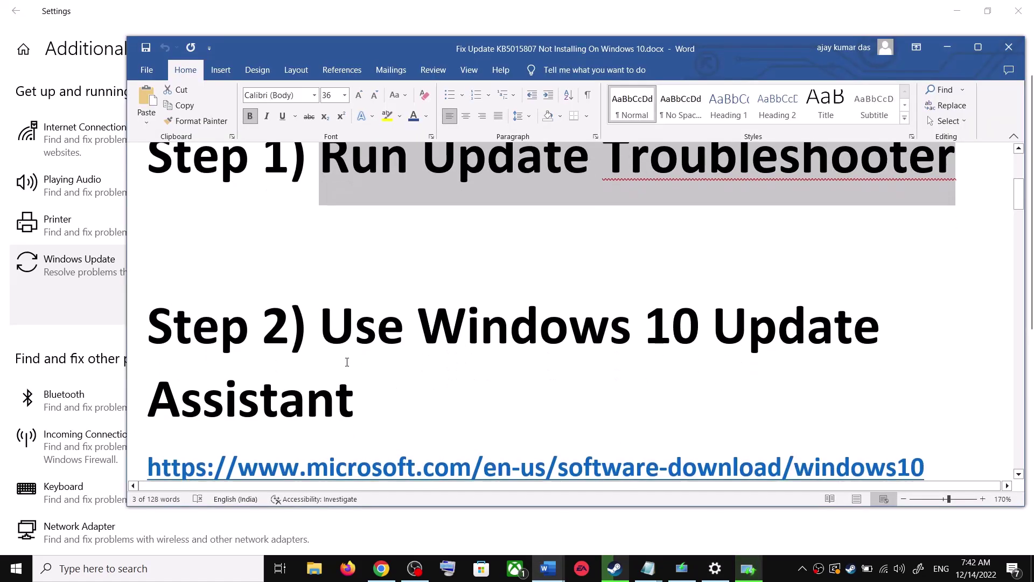
drag(346, 344, 437, 418)
scroll(900, 396, down, 1)
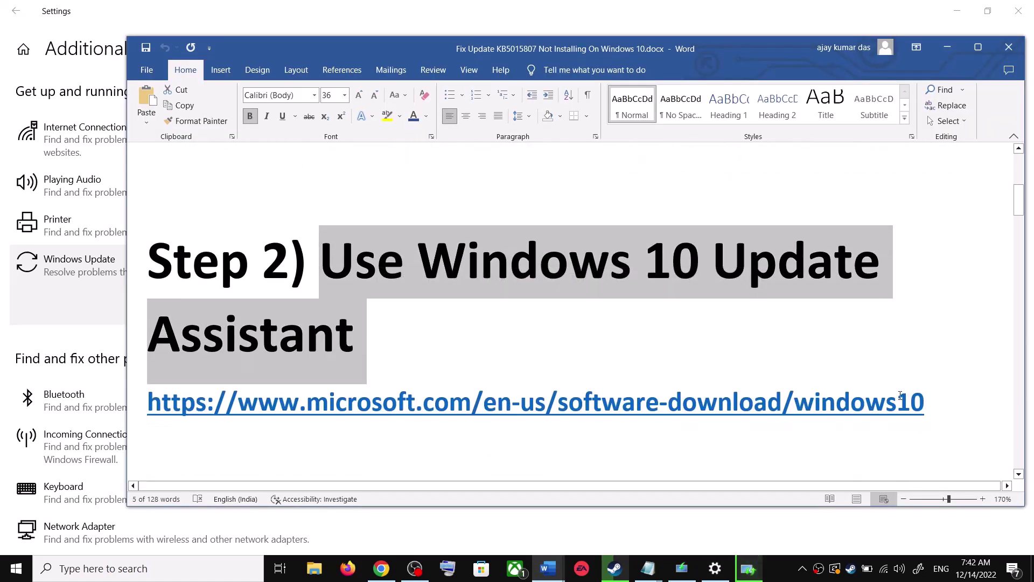
triple_click(931, 403)
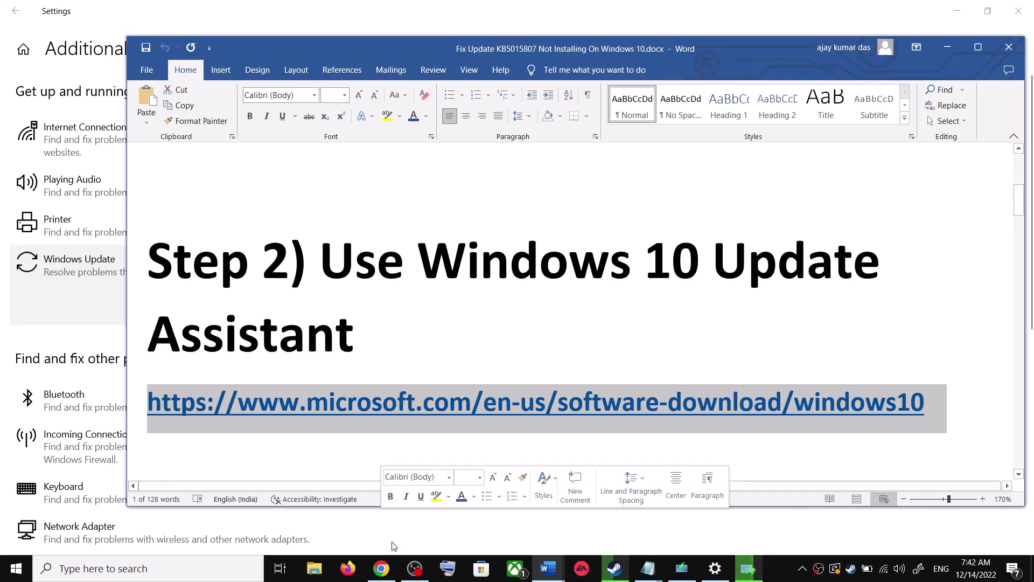
click(388, 573)
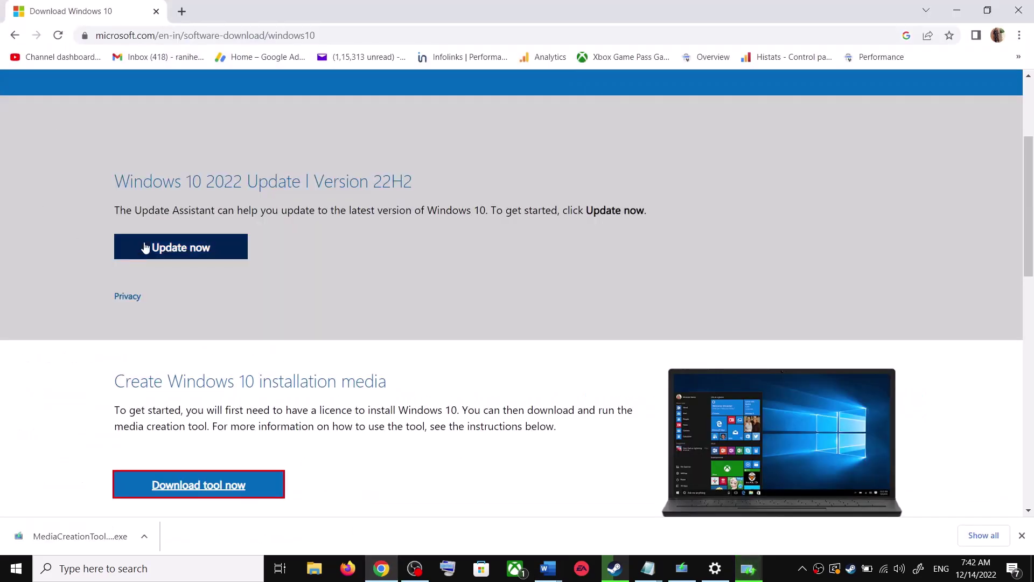
Step: Download and run the Windows 10 Update Assistant, closing it once it reports the latest version
scroll(241, 297, up, 1)
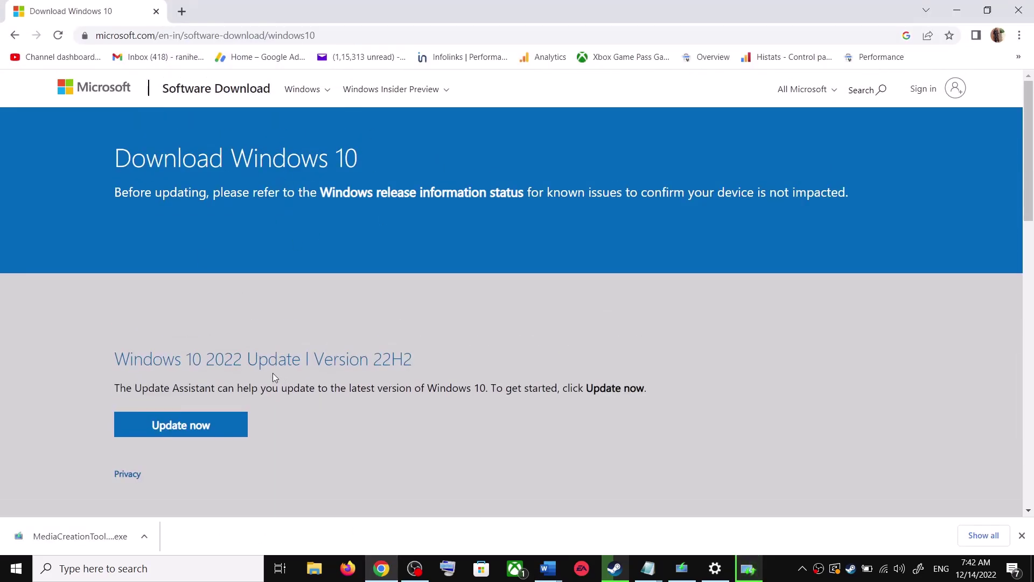
drag(133, 389, 215, 388)
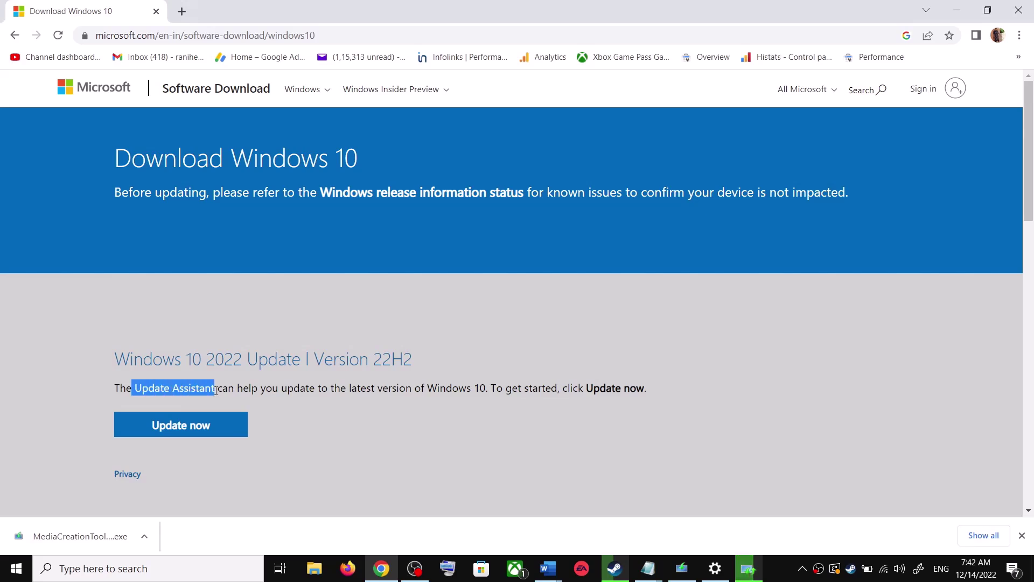
click(206, 426)
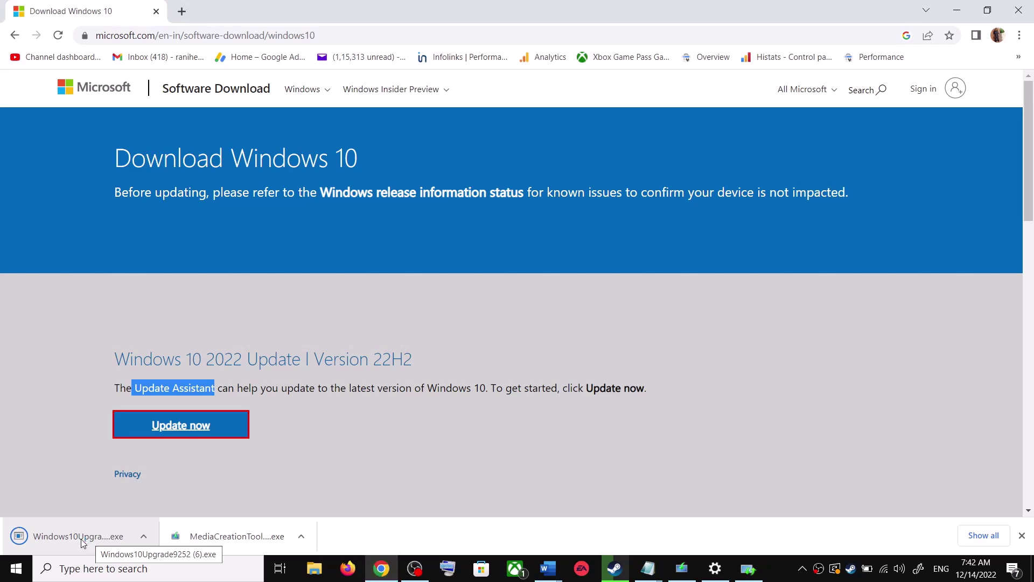
click(89, 535)
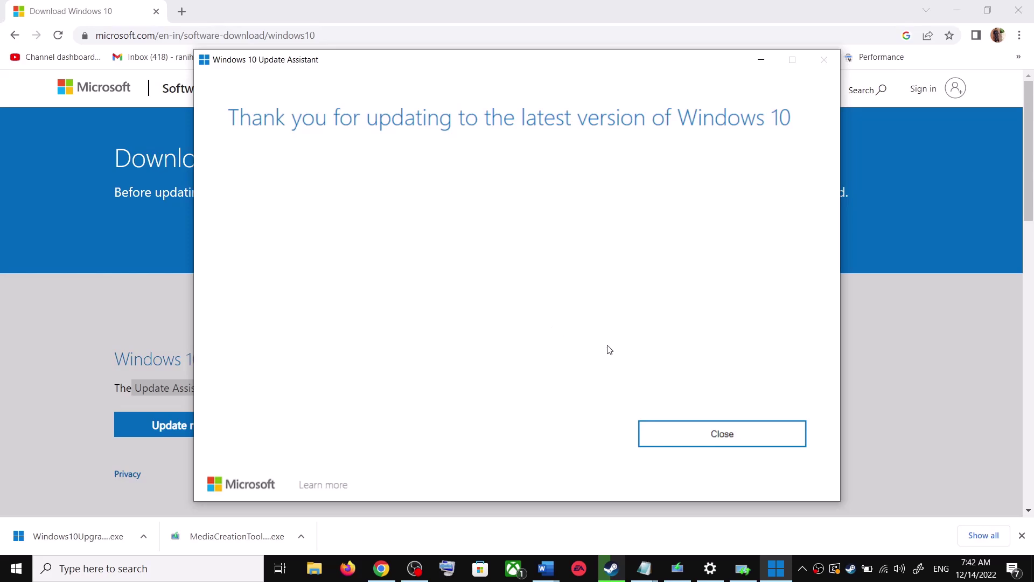
click(753, 437)
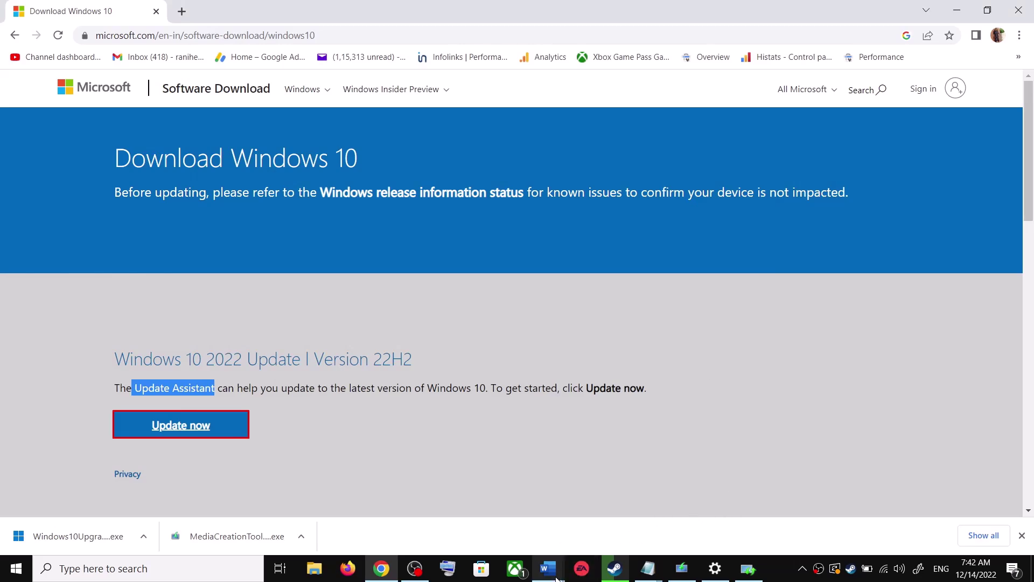
Step: Copy the Step 3 reset commands, from SC config through net start appidsvc, in Word
click(641, 530)
scroll(422, 363, down, 1)
scroll(422, 363, down, 3)
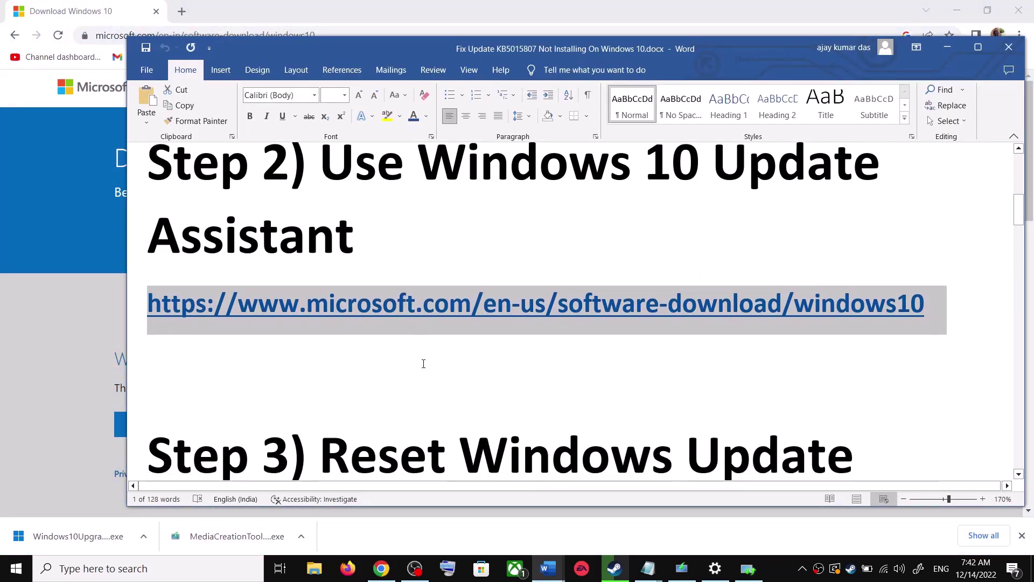
drag(322, 333, 437, 409)
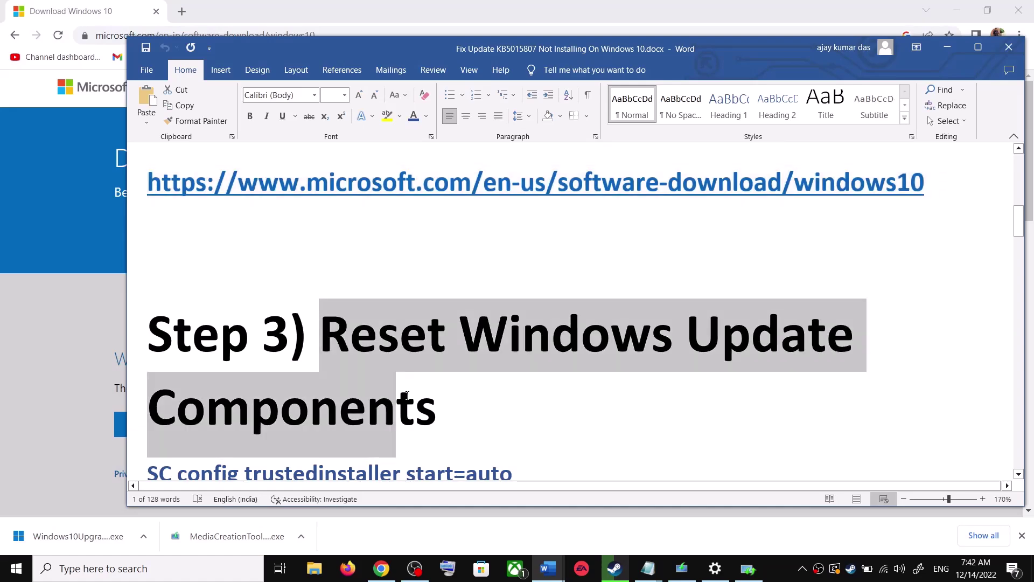
scroll(161, 369, down, 2)
drag(152, 368, 334, 449)
scroll(302, 350, down, 1)
right_click(285, 314)
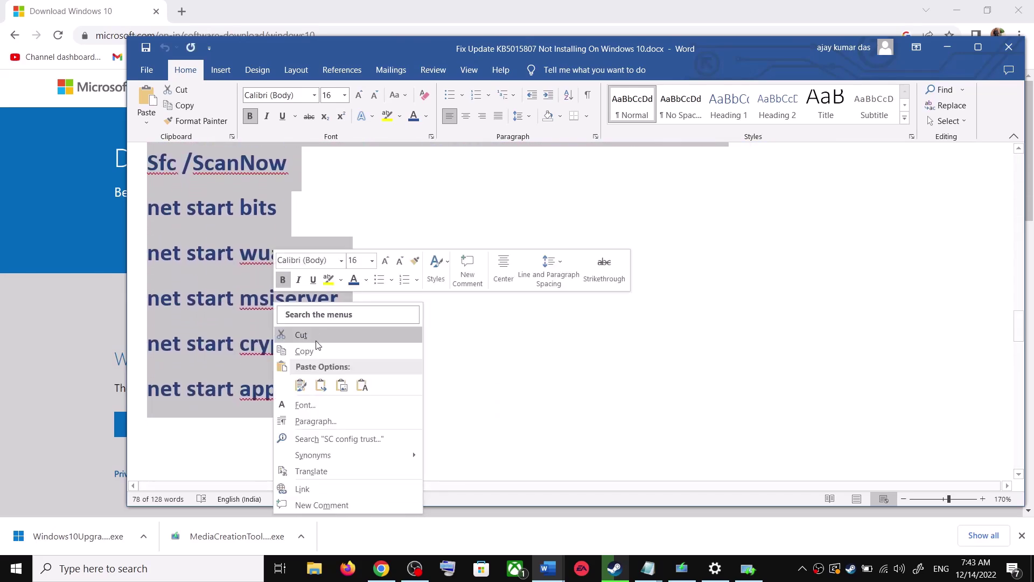
click(319, 351)
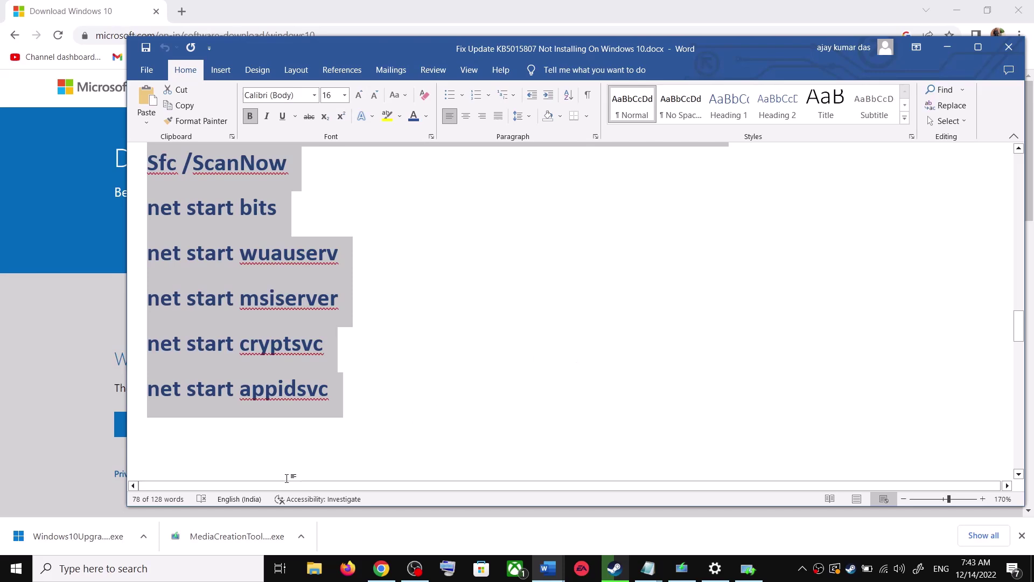
Step: Open Notepad and paste in the copied reset commands
click(182, 579)
text(ote)
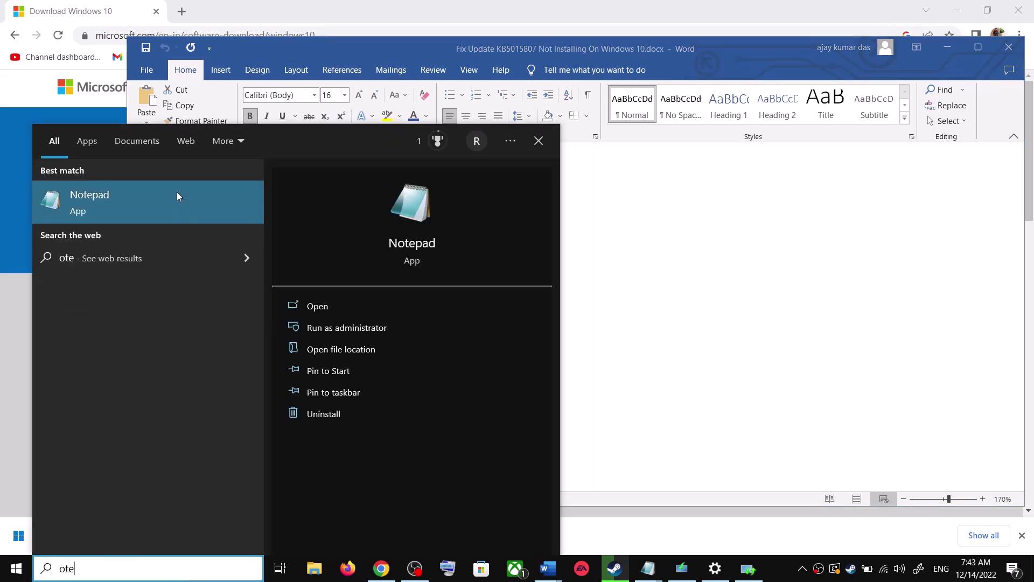
click(180, 196)
key(ctrl+v)
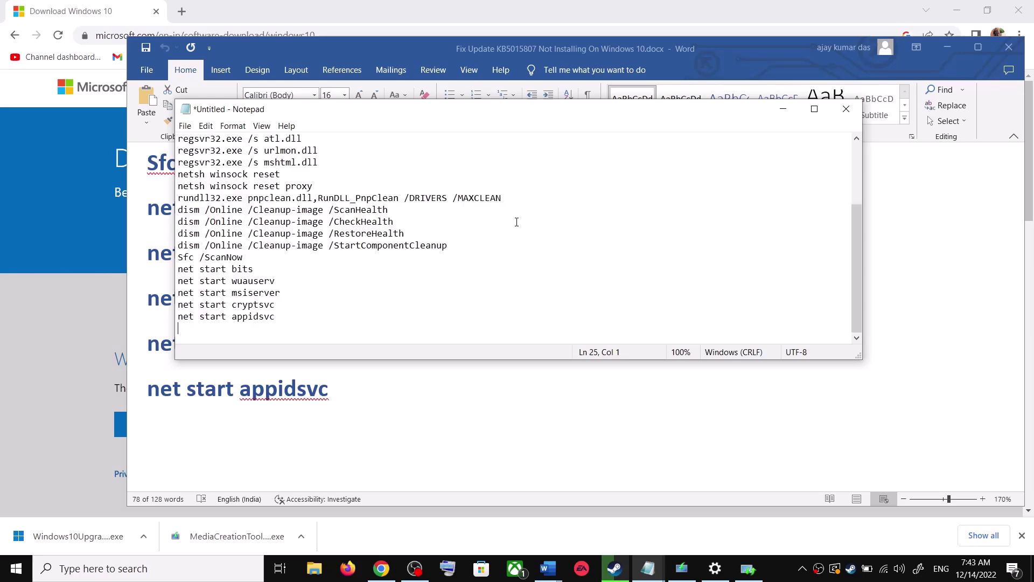
scroll(317, 251, up, 3)
Step: Start Save As in the Desktop folder and copy the name Wufix.bat from the Word instructions
click(185, 126)
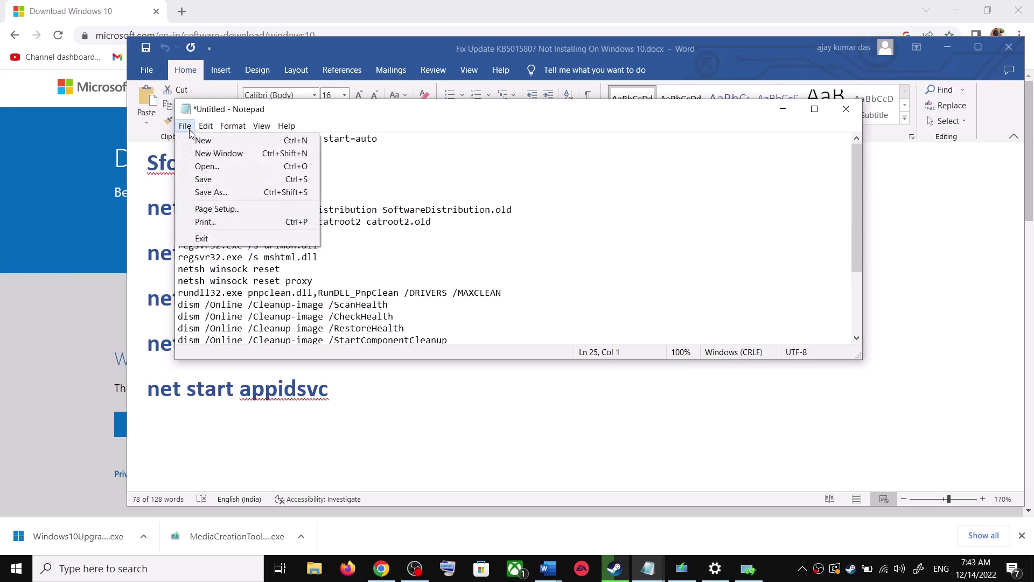
click(210, 193)
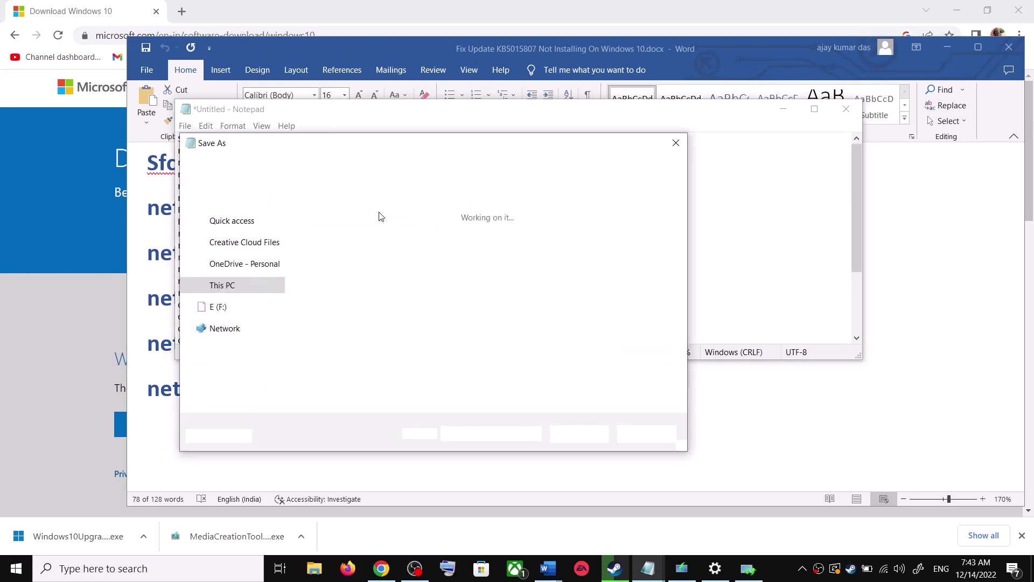
click(240, 253)
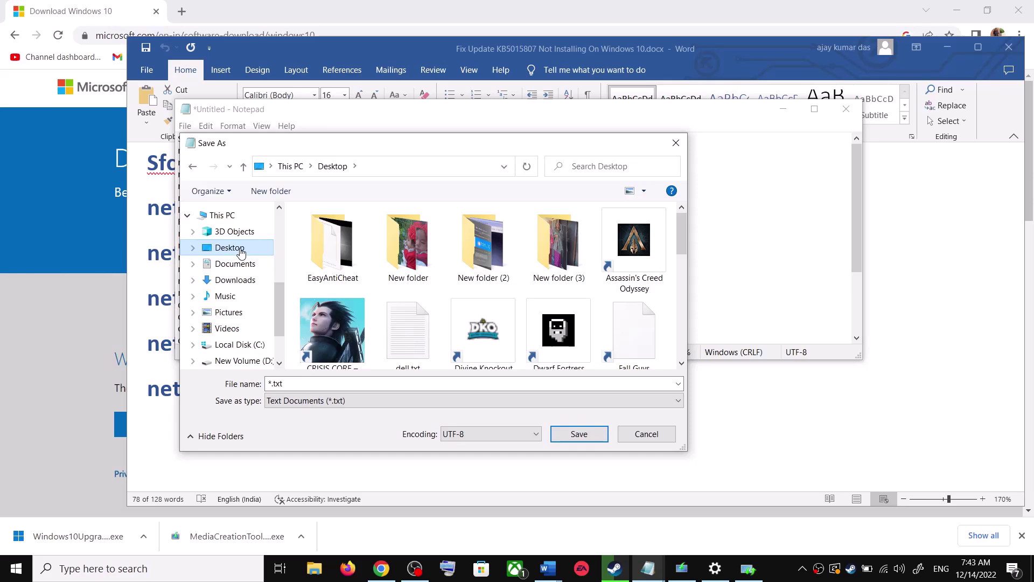
key(alt+Tab)
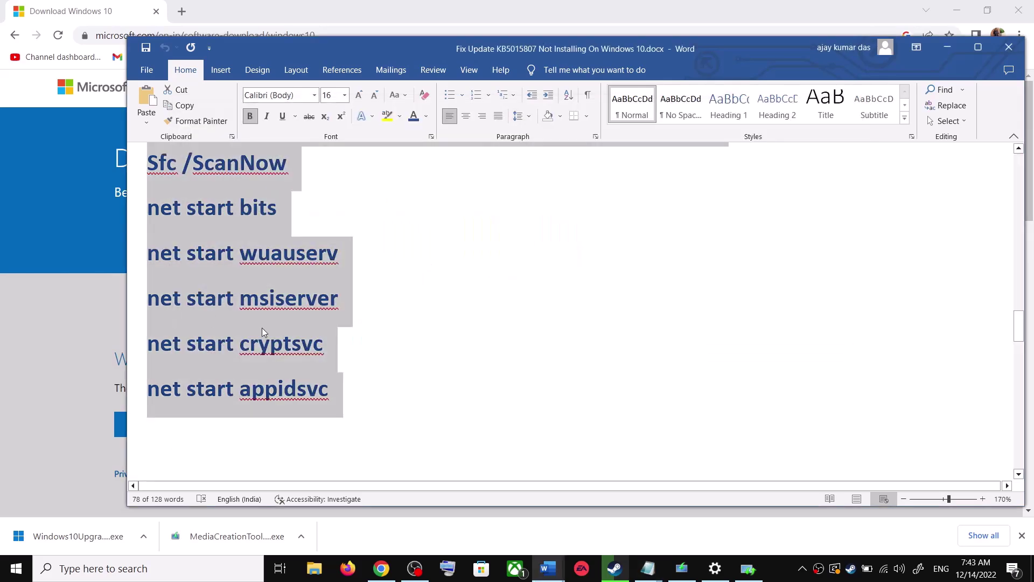
scroll(571, 392, down, 3)
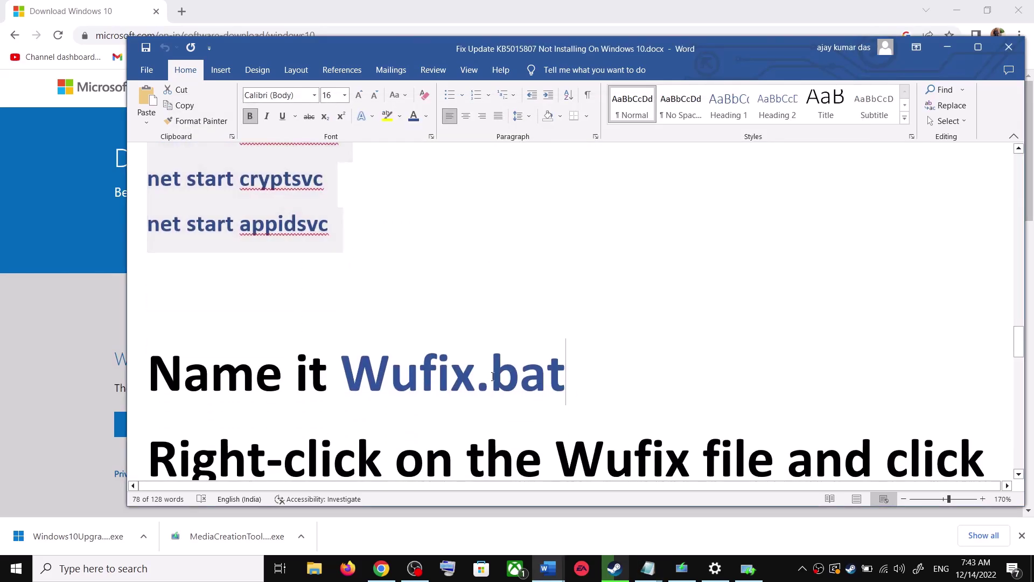
drag(571, 393, 394, 371)
key(ctrl+c)
key(alt+Tab)
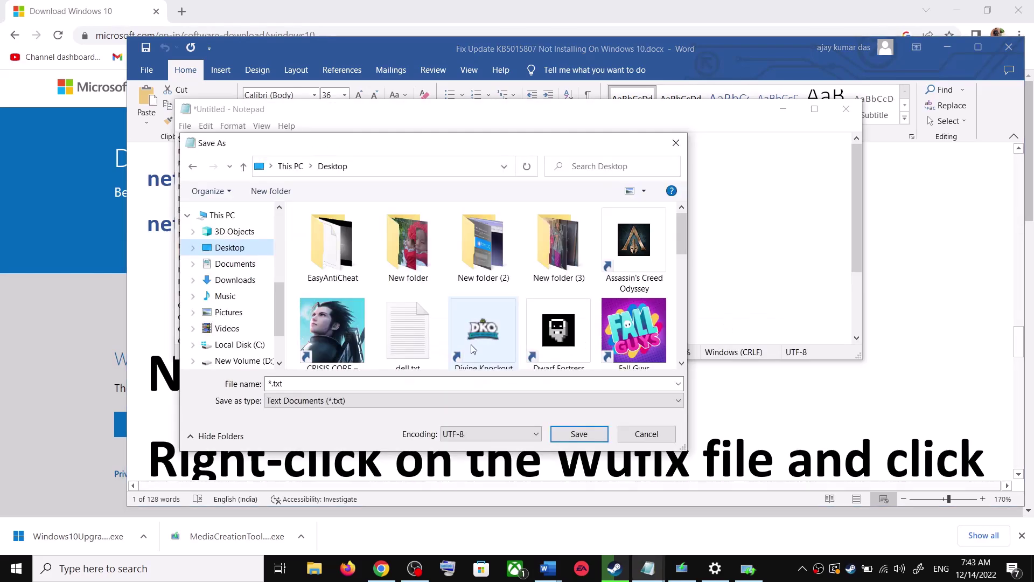
Step: Name the file Wufix.bat, set the type to All Files, and save it
click(374, 383)
key(ctrl+a)
key(ctrl+v)
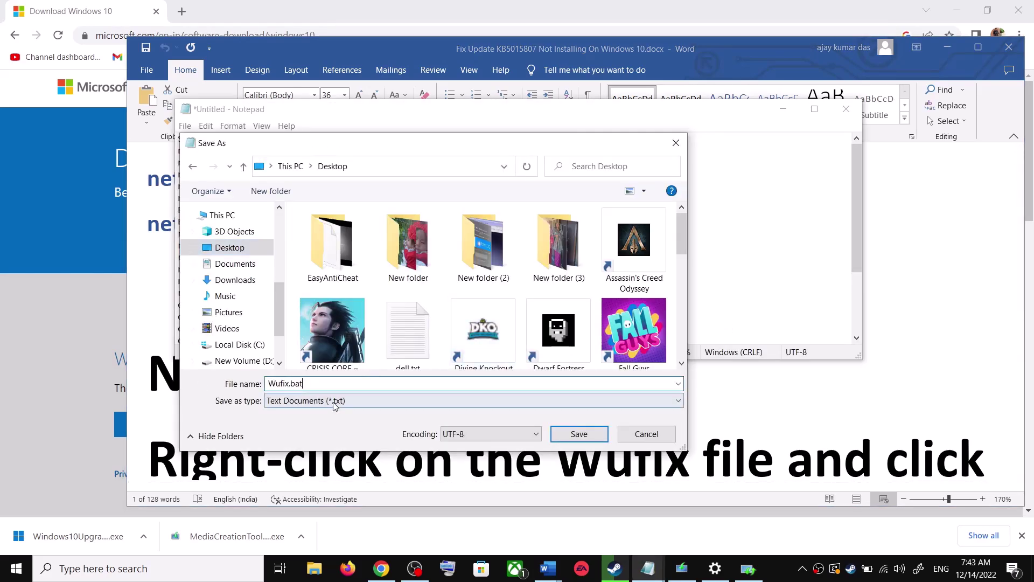
click(307, 401)
click(294, 425)
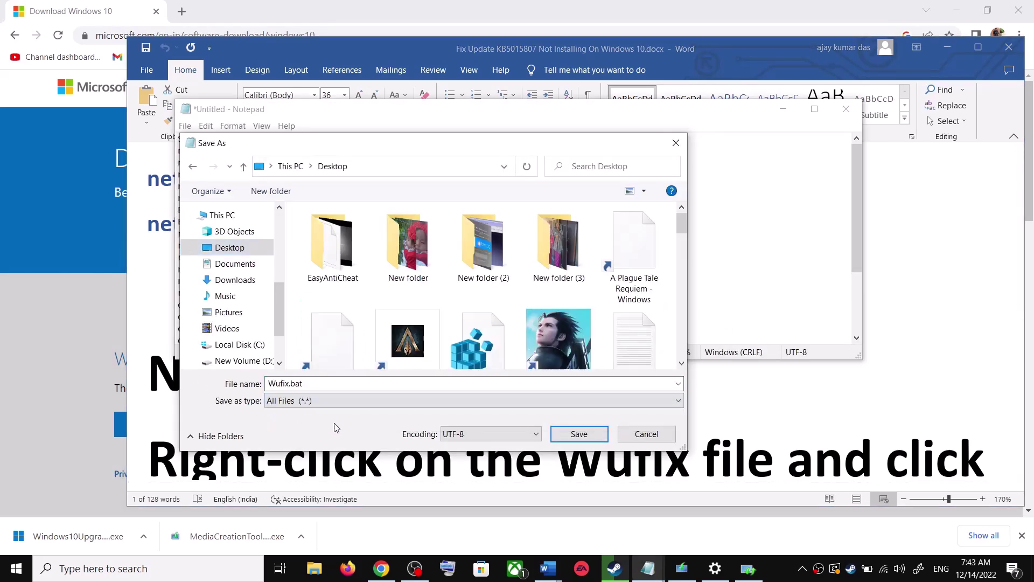
click(589, 434)
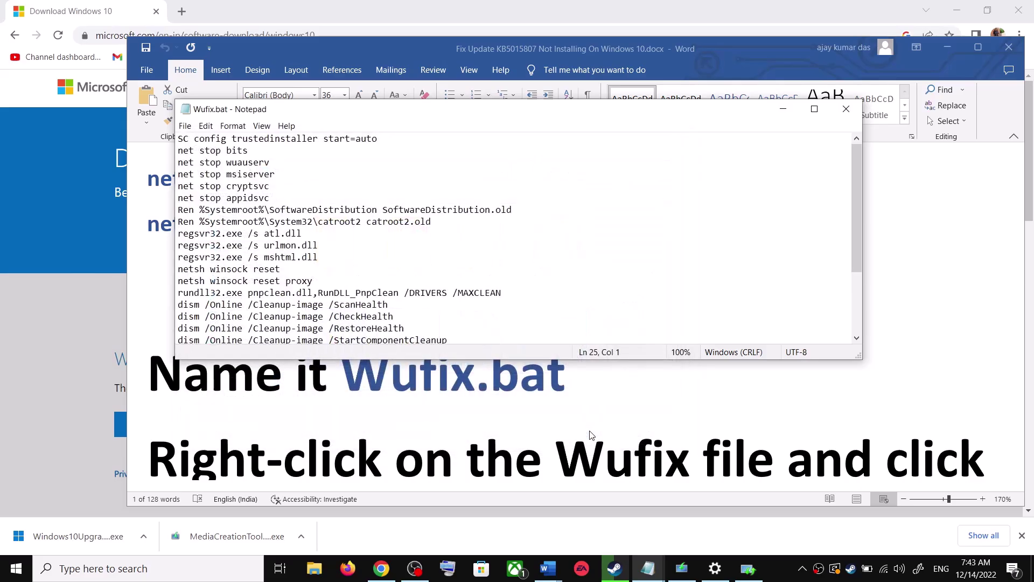
Step: Run Wufix.bat from the desktop as administrator
key(super+d)
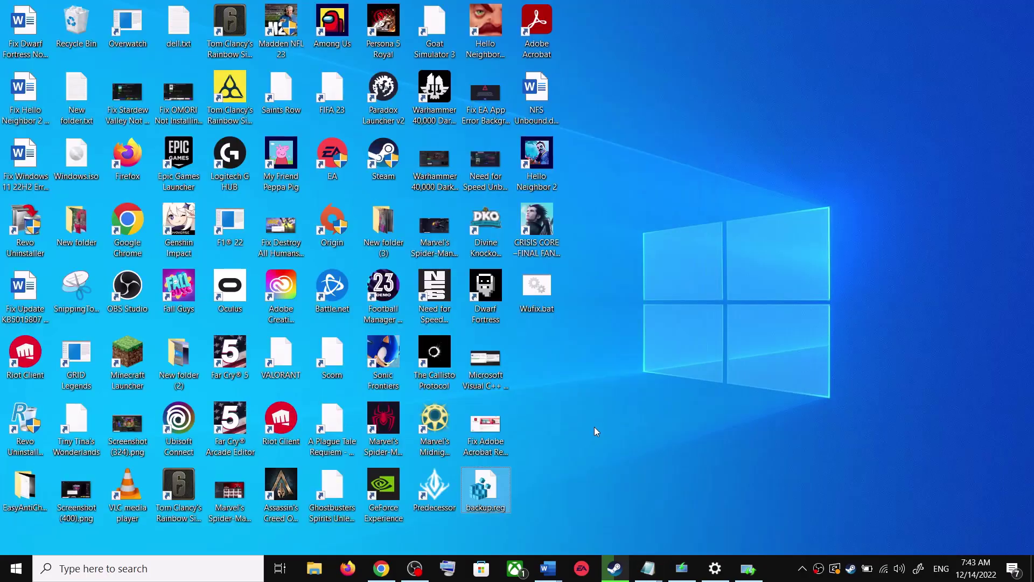
click(544, 295)
right_click(543, 290)
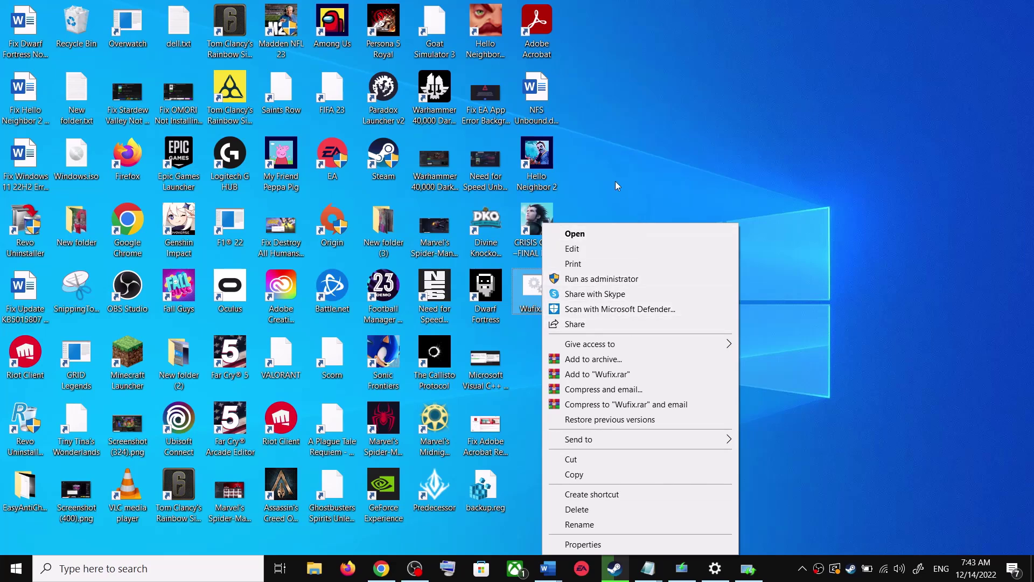
click(602, 280)
right_click(536, 300)
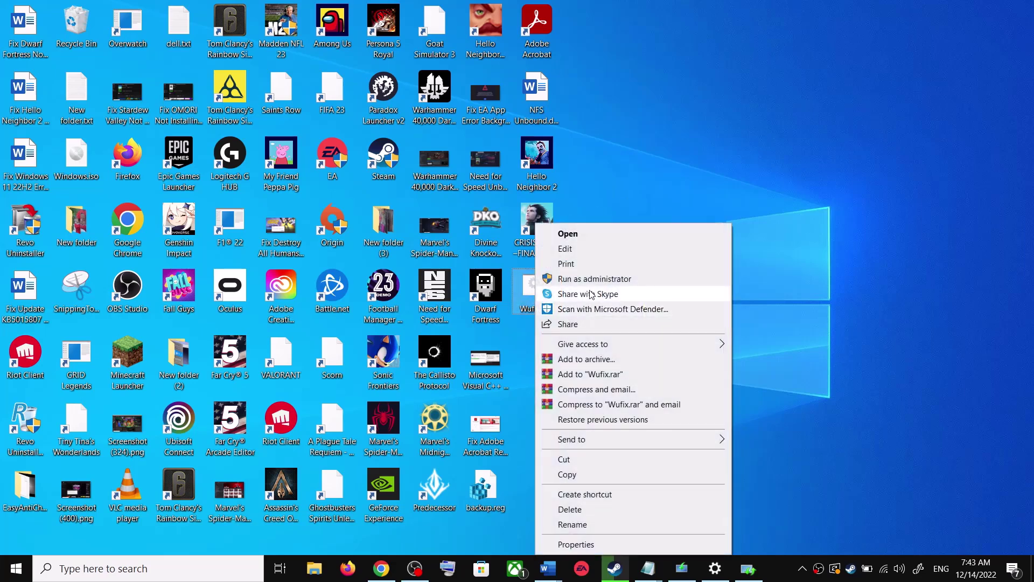
click(607, 280)
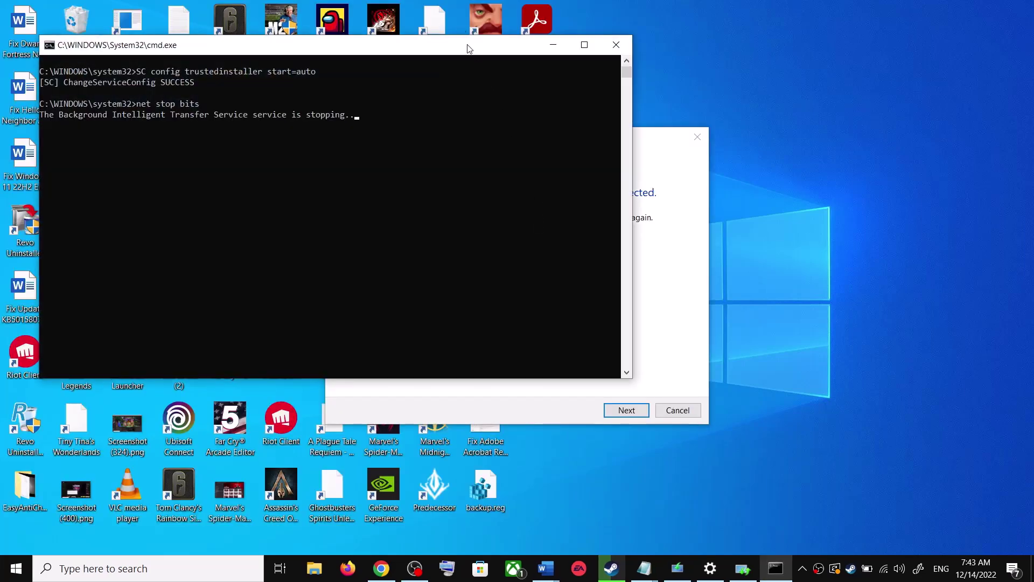
Step: Let the batch reset Winsock and run DISM ScanHealth, then close the Settings window
drag(468, 48, 585, 145)
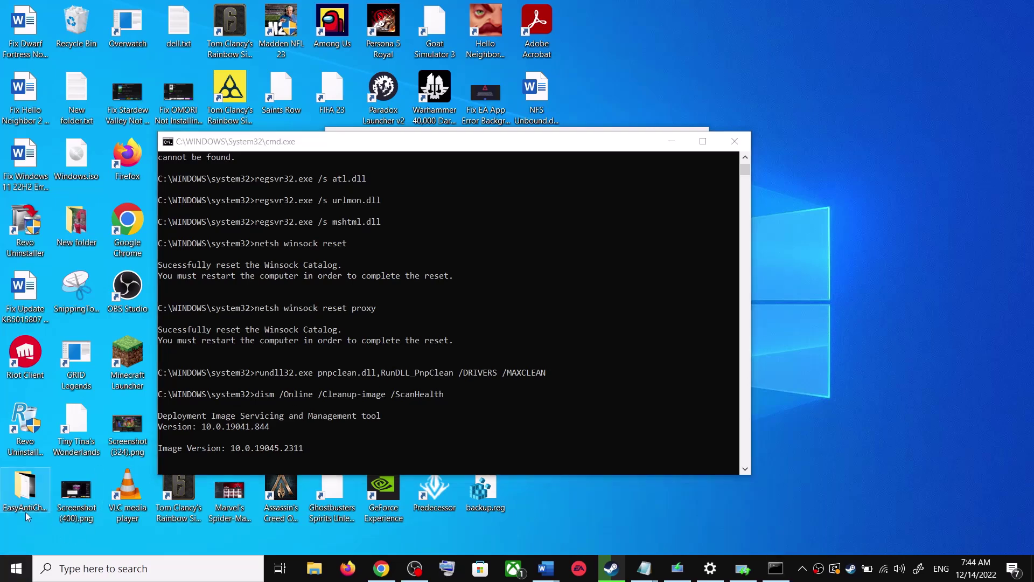
click(16, 568)
click(21, 540)
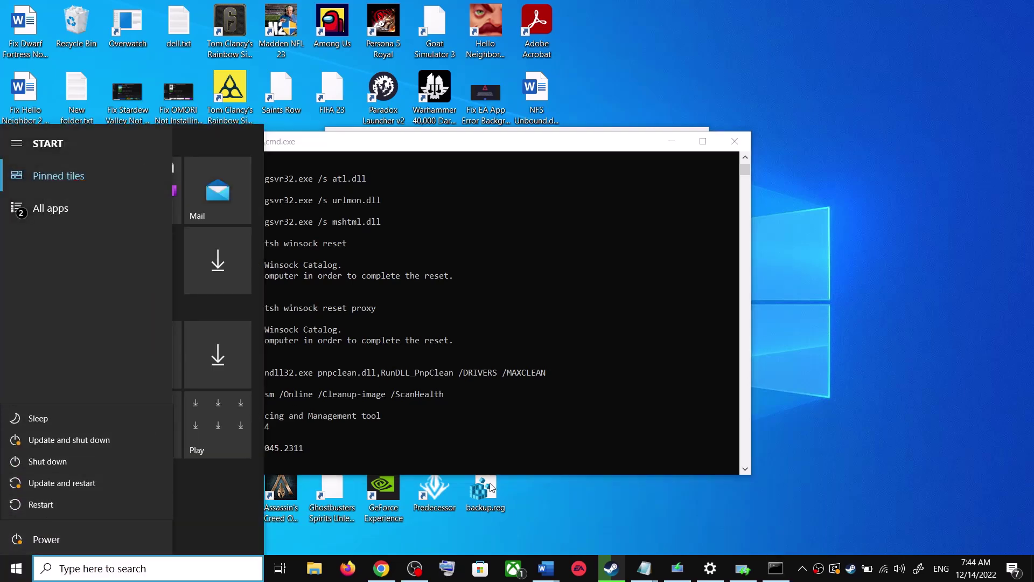
click(883, 318)
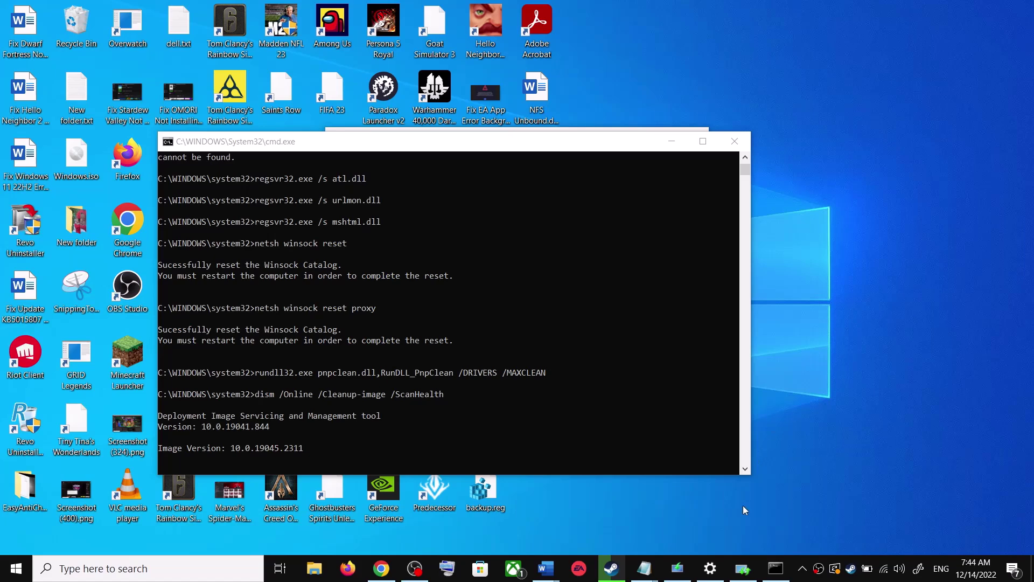
right_click(708, 570)
click(706, 538)
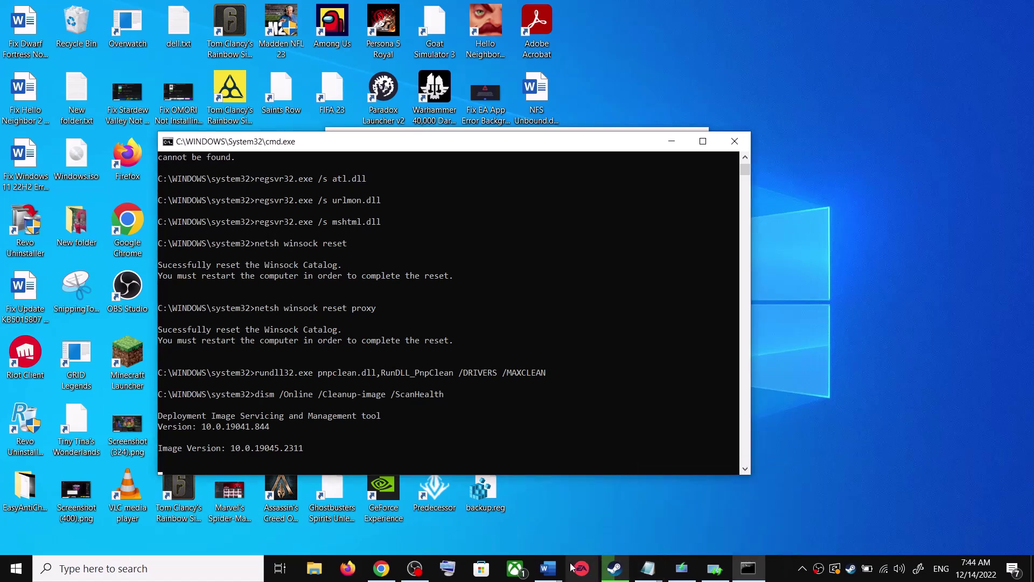
Step: Open the Step 4 Media Creation Tool link from the KB5015807 guide in Chrome
mouse_move(549, 569)
click(602, 517)
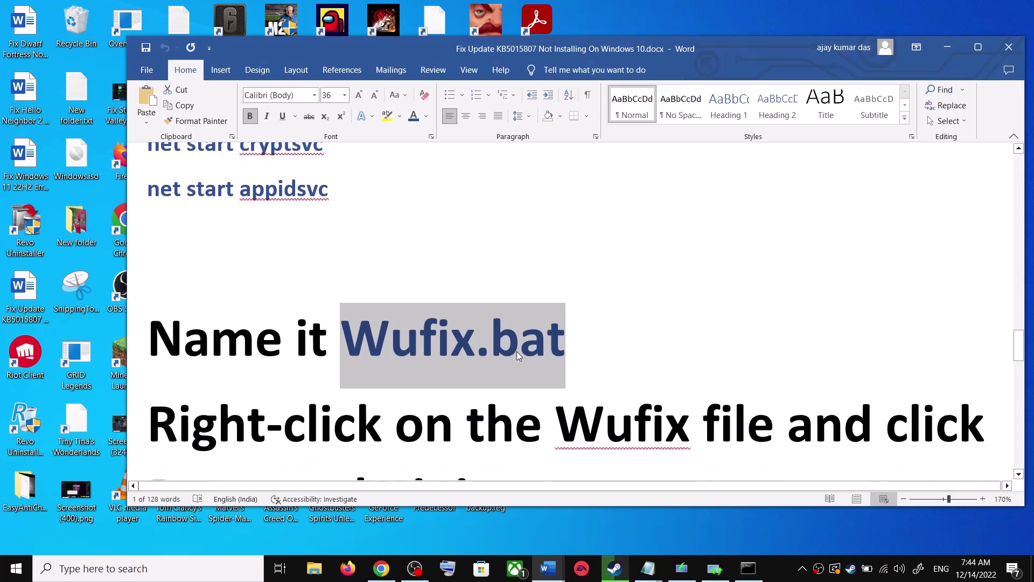
scroll(517, 351, down, 5)
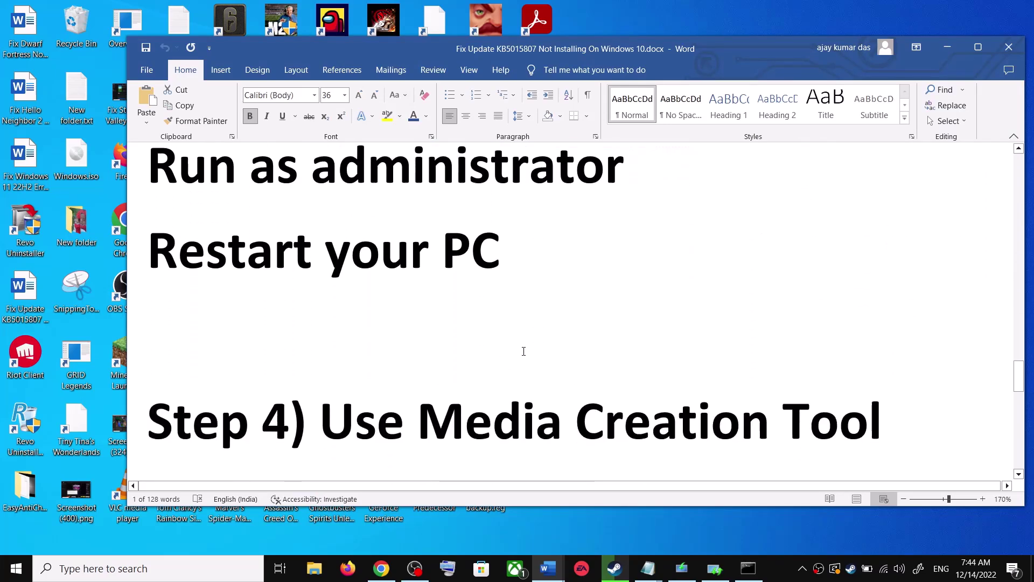
scroll(524, 351, down, 3)
drag(321, 350, 851, 357)
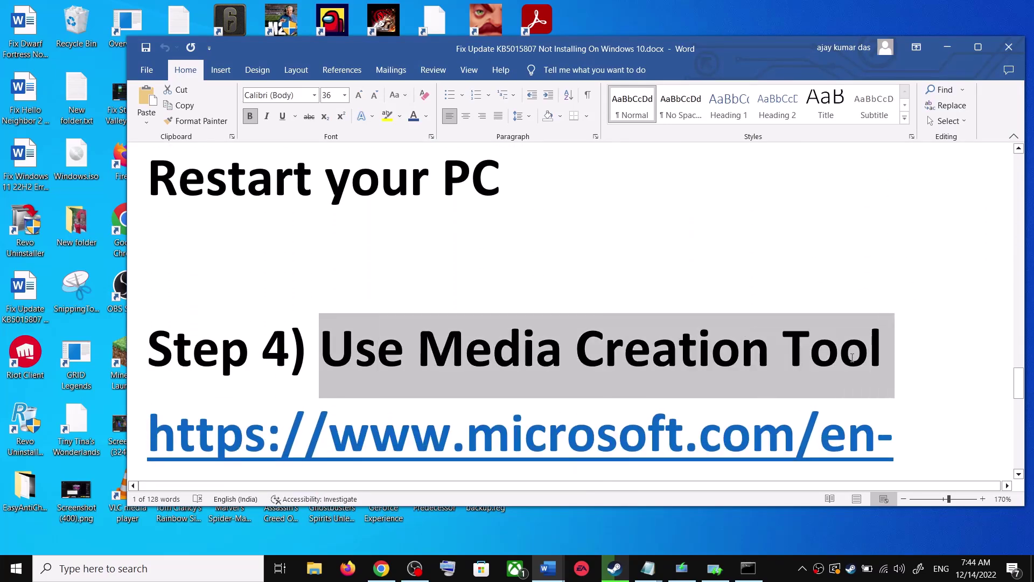
scroll(513, 376, down, 3)
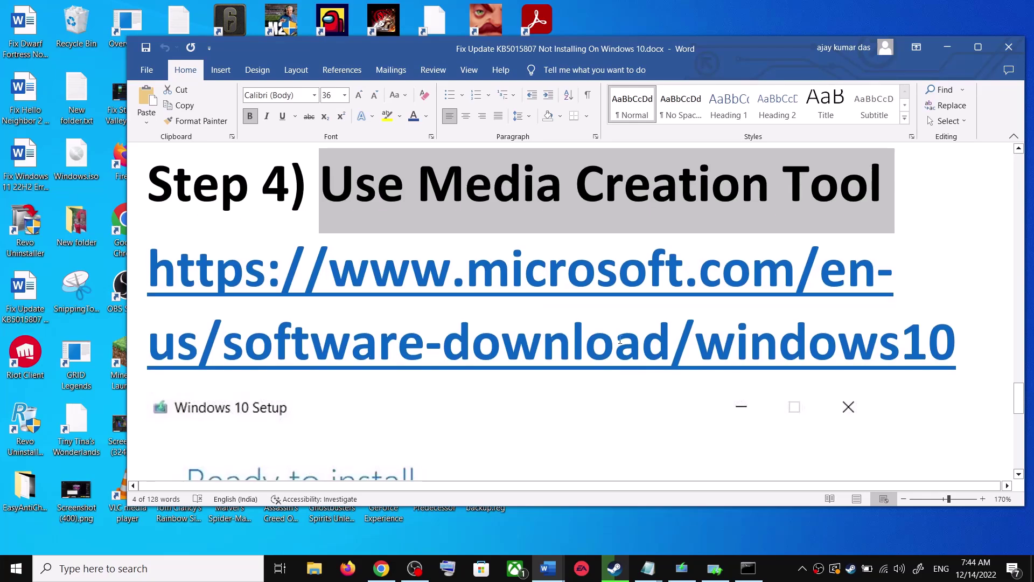
click(383, 568)
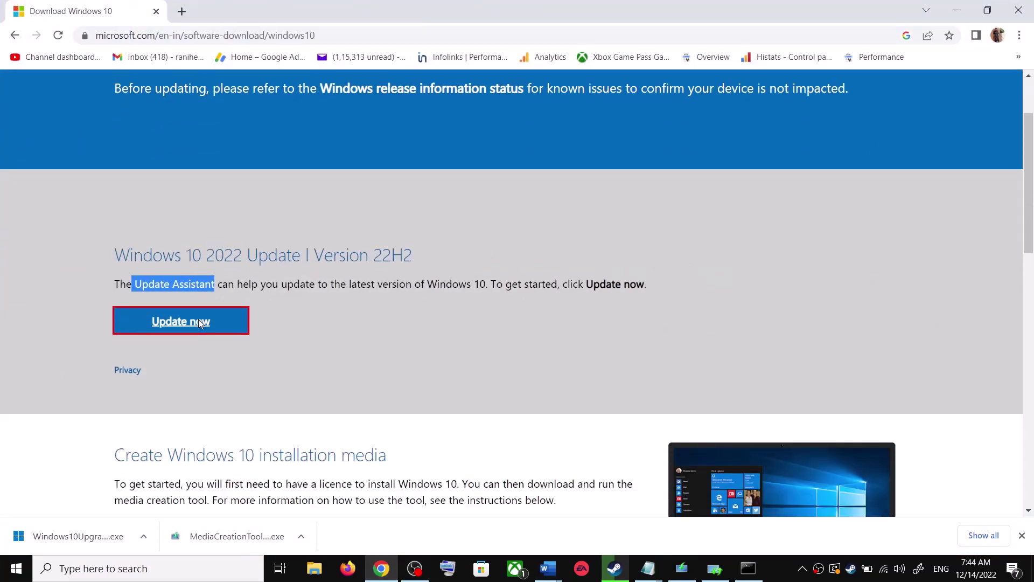
Step: Download the Media Creation Tool from the Download Windows 10 page
scroll(199, 321, down, 3)
drag(124, 334, 215, 335)
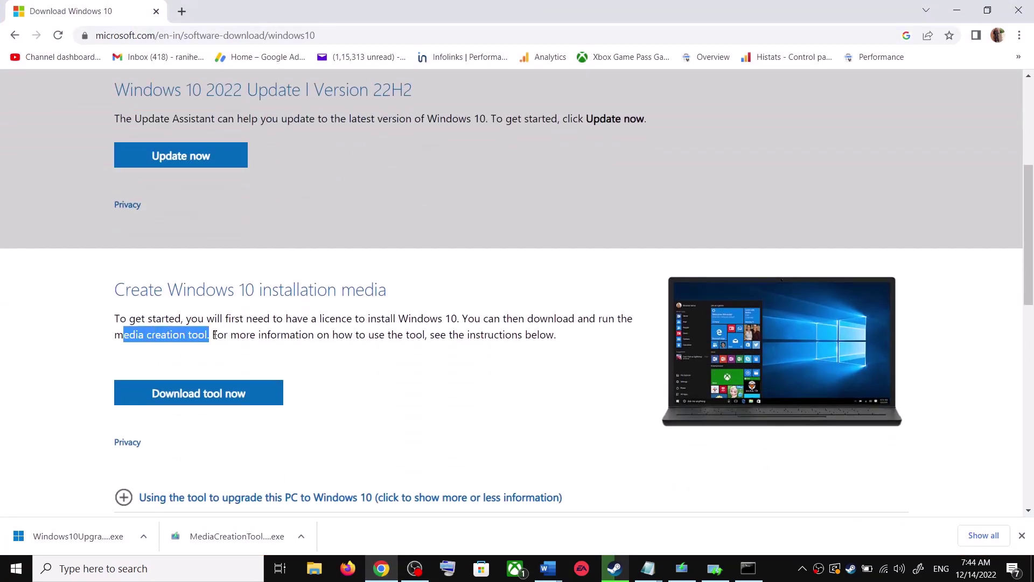
click(229, 401)
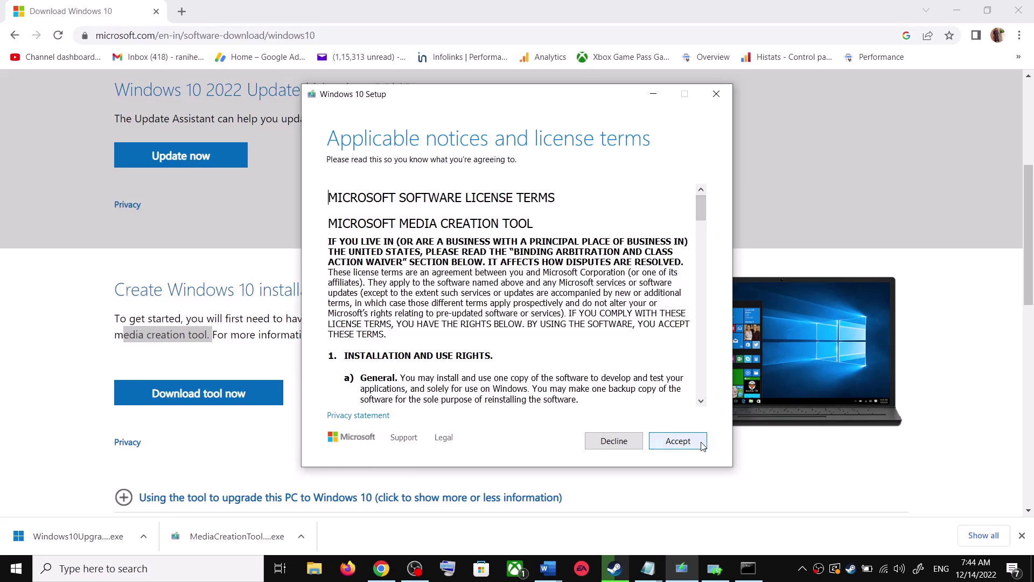
Step: Accept the license, proceed with Upgrade this PC now, and return to the Word guide
click(677, 441)
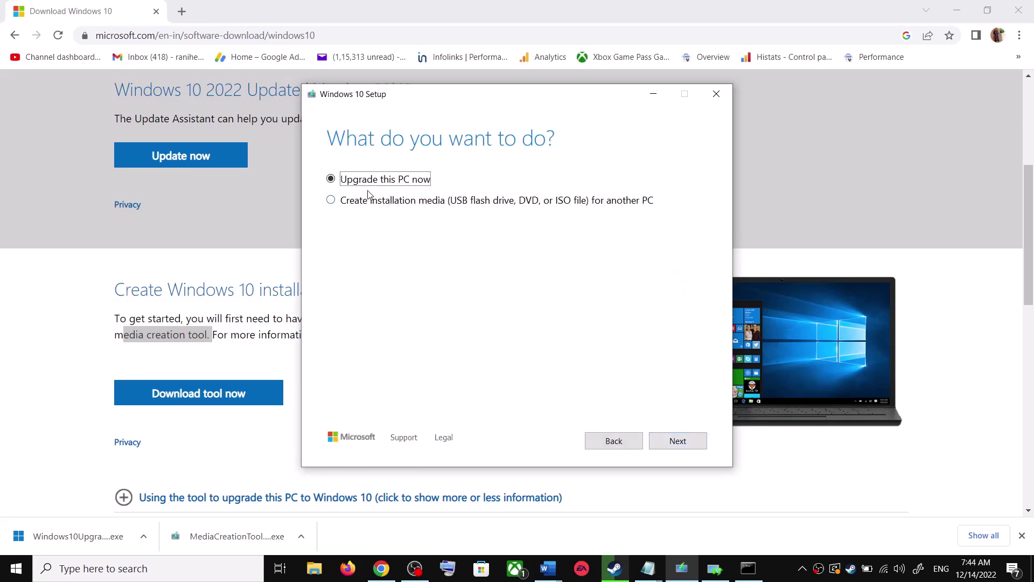
click(686, 440)
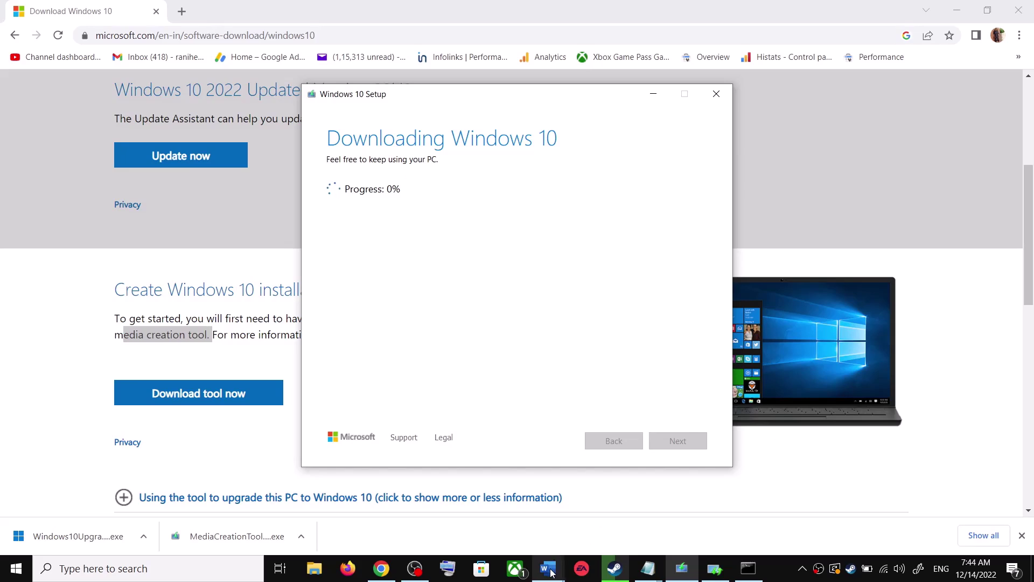
mouse_move(552, 567)
click(617, 506)
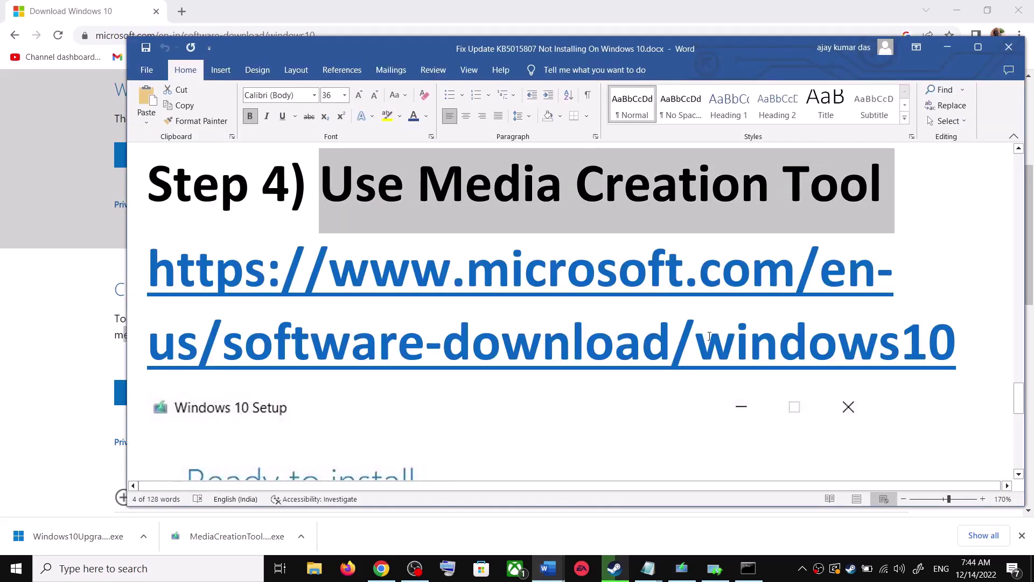
Step: Maximize Word past the Ready to install screenshot and delete the asterisk after '0x80070017' in the title
scroll(718, 342, down, 2)
scroll(717, 343, down, 2)
click(978, 47)
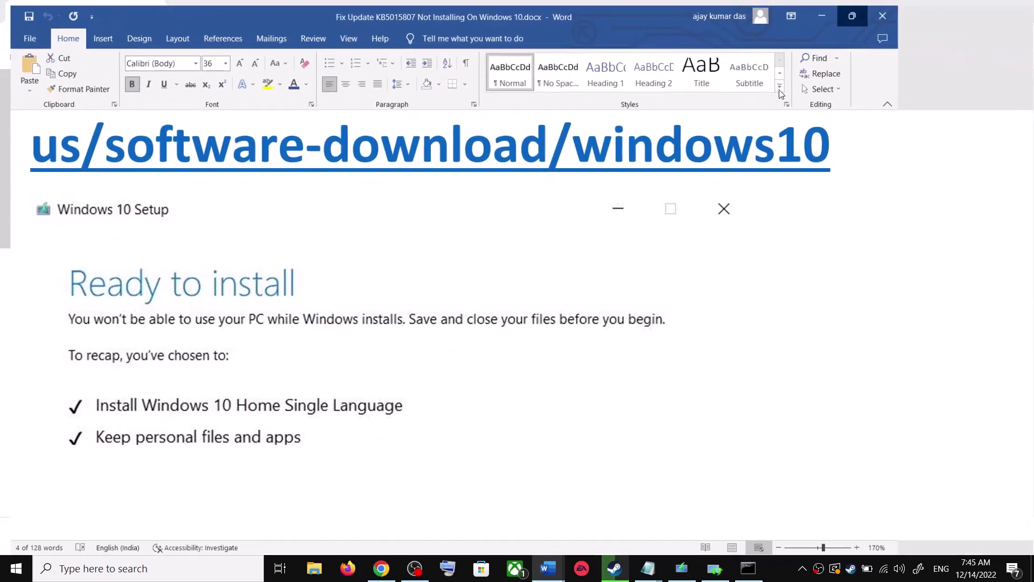
scroll(123, 300, down, 2)
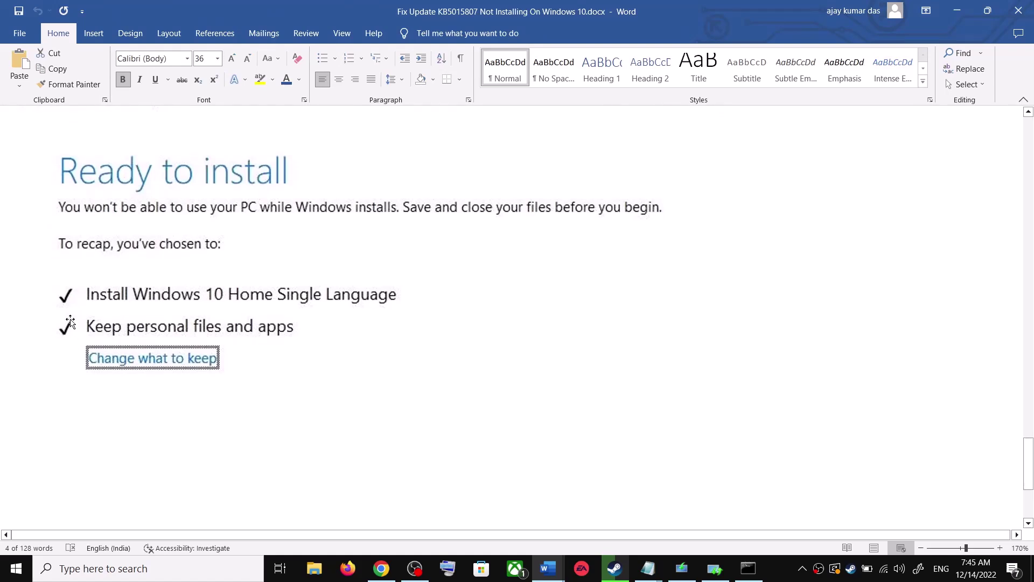
scroll(360, 325, down, 4)
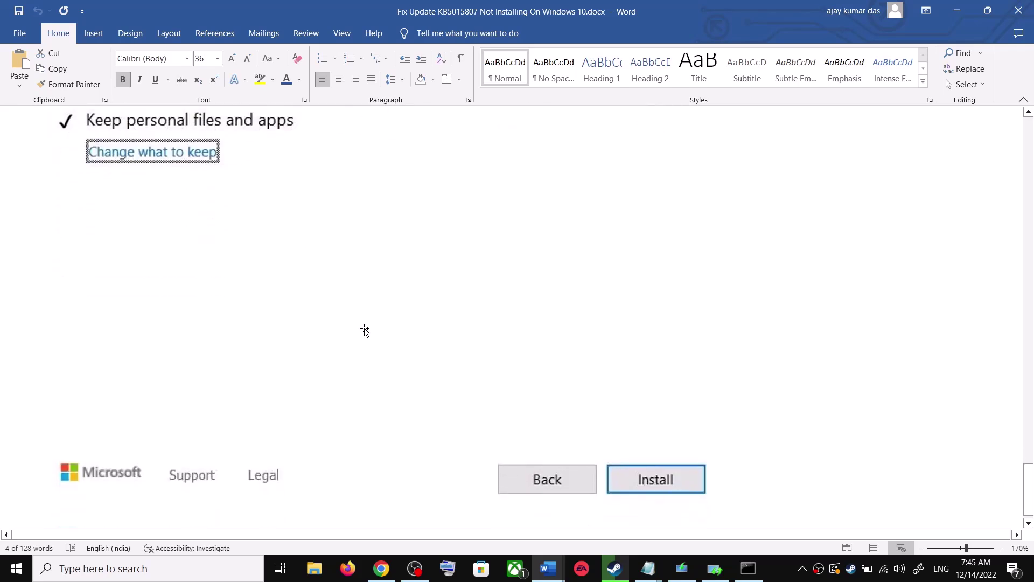
scroll(526, 371, up, 5)
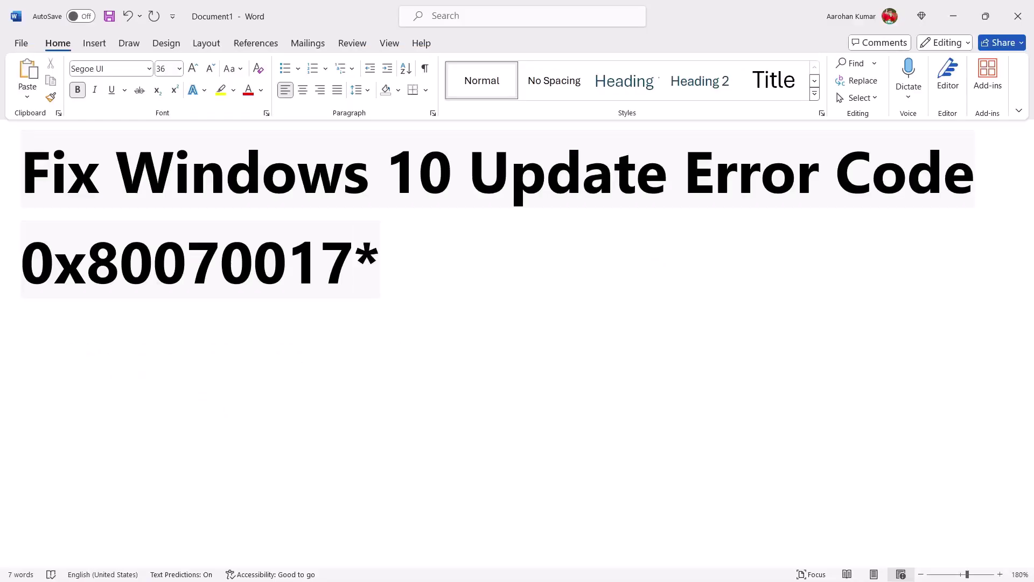
key(BackSpace)
double_click(202, 266)
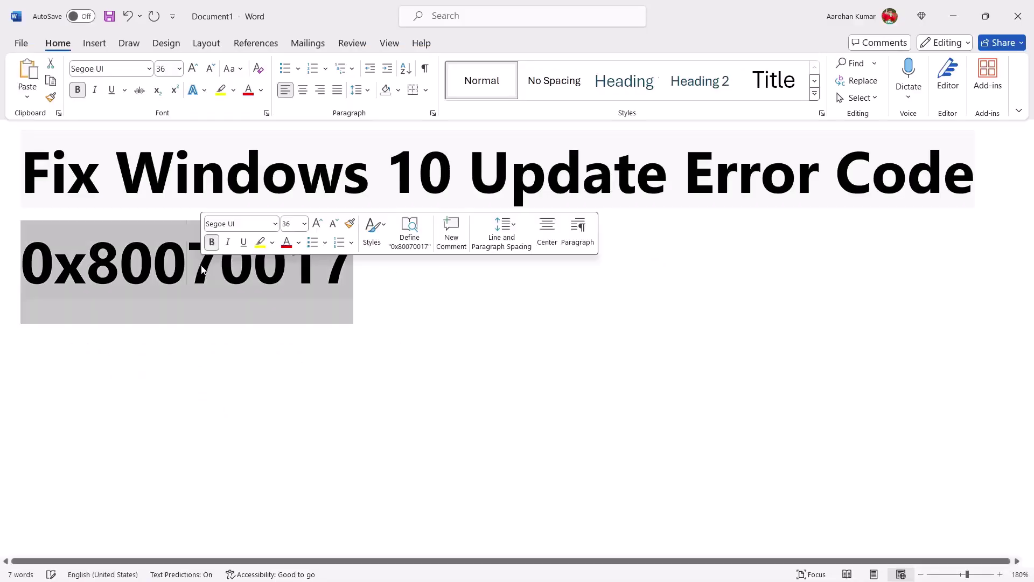
click(367, 283)
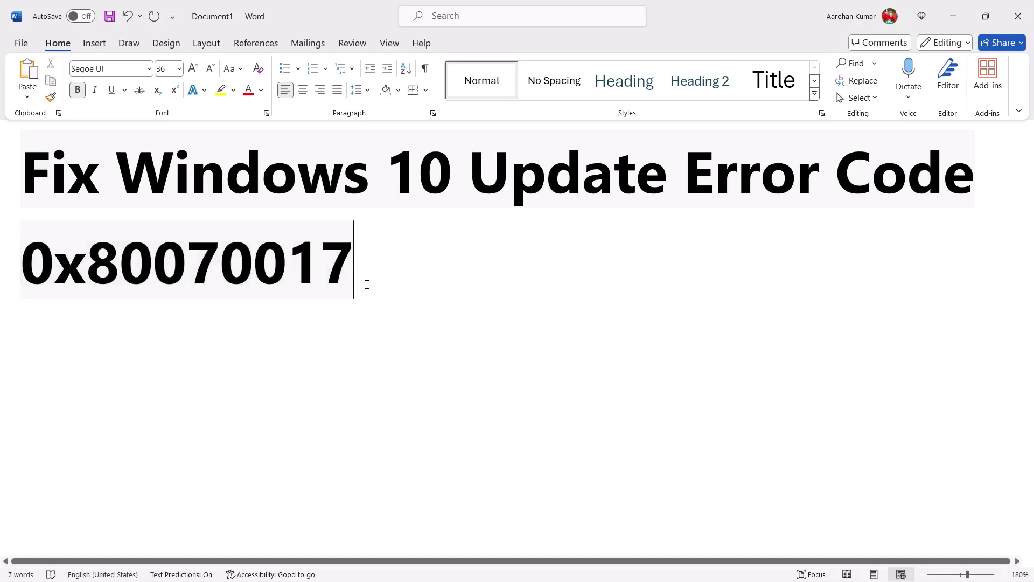